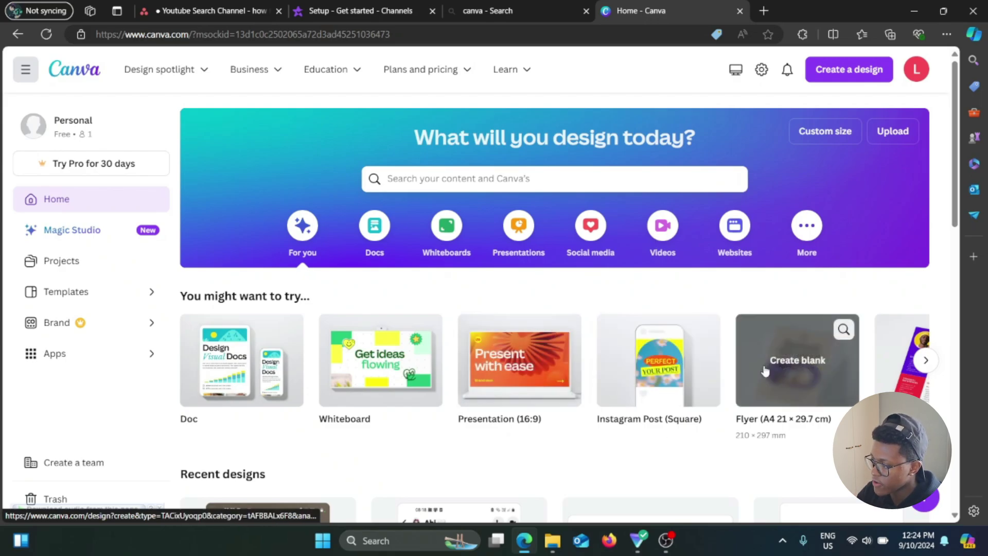
scroll(764, 372, "right", 5)
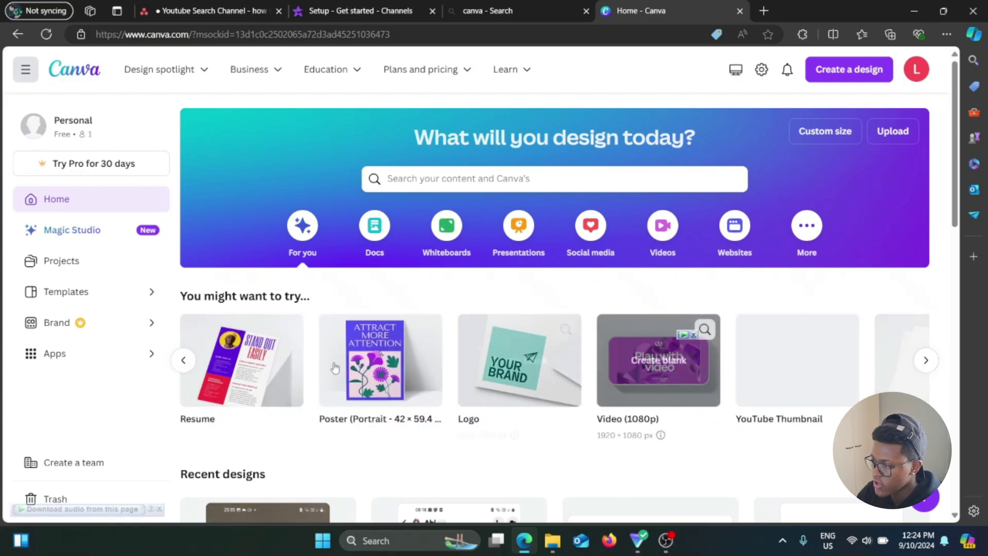
Return to the first suggested designs and briefly view the Custom size options.
left_click(183, 361)
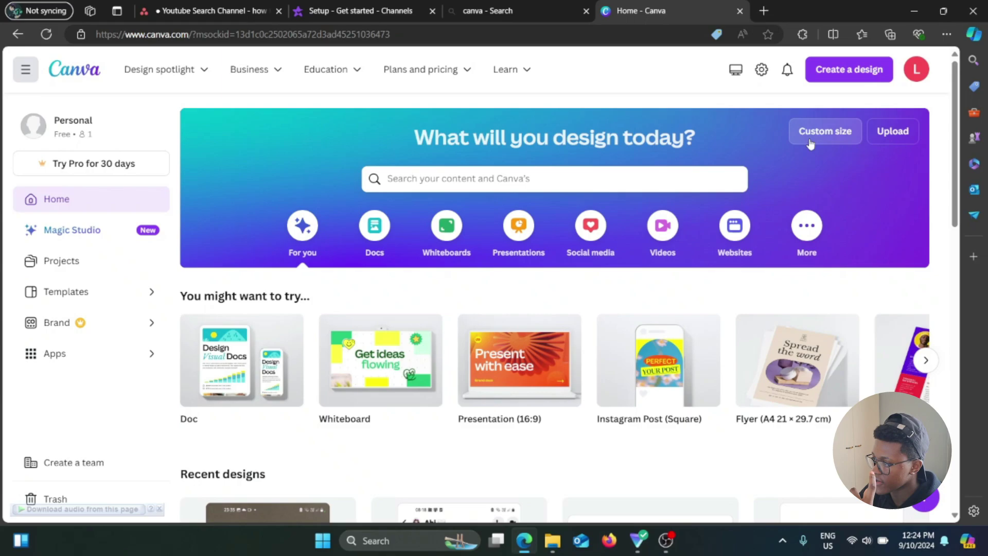
left_click(819, 144)
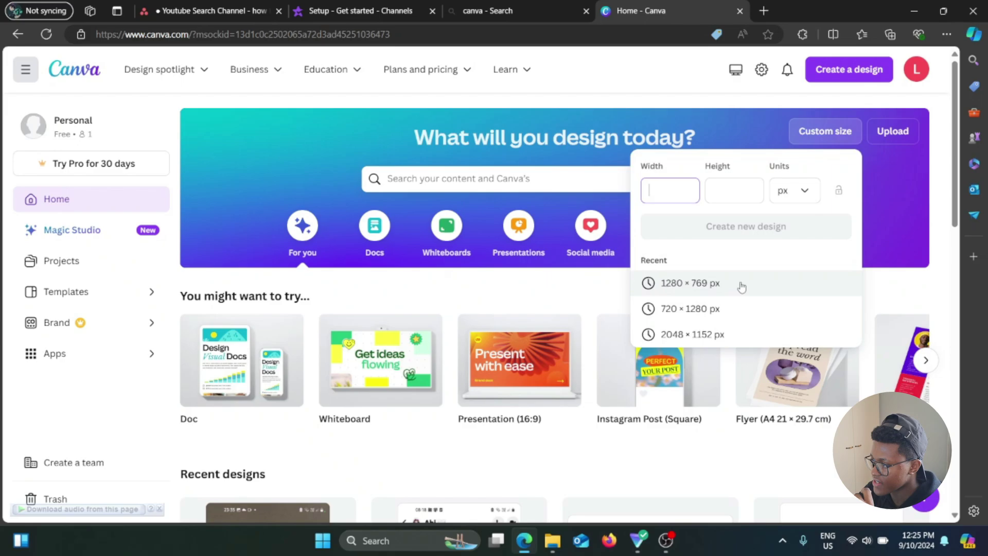
left_click(920, 243)
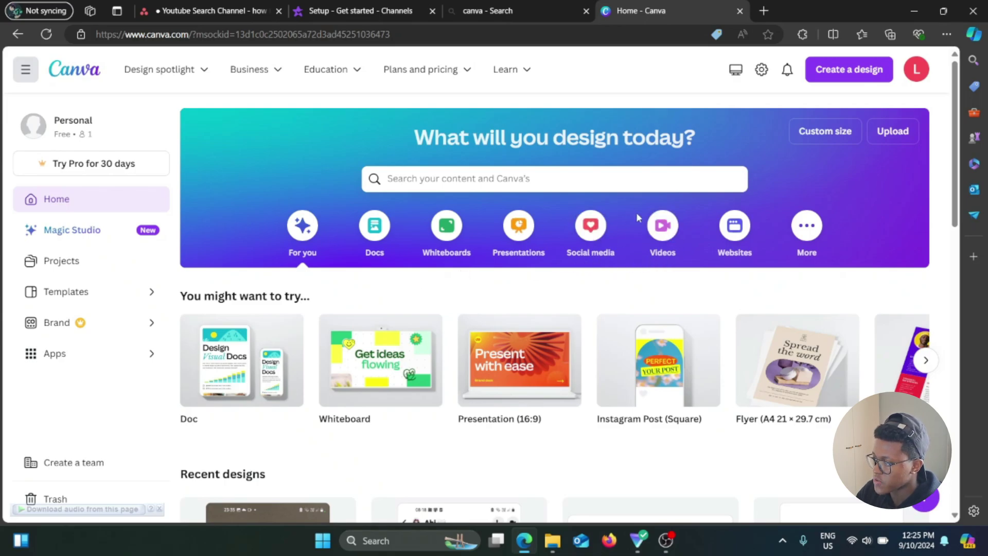
Show the Videos category templates and page the carousel forward and back.
left_click(660, 232)
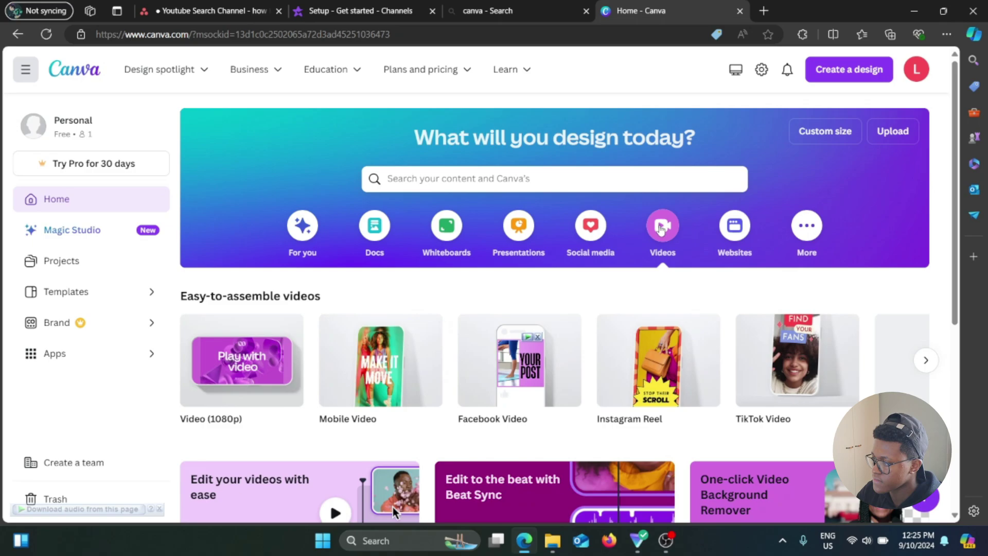
mouse_move(242, 363)
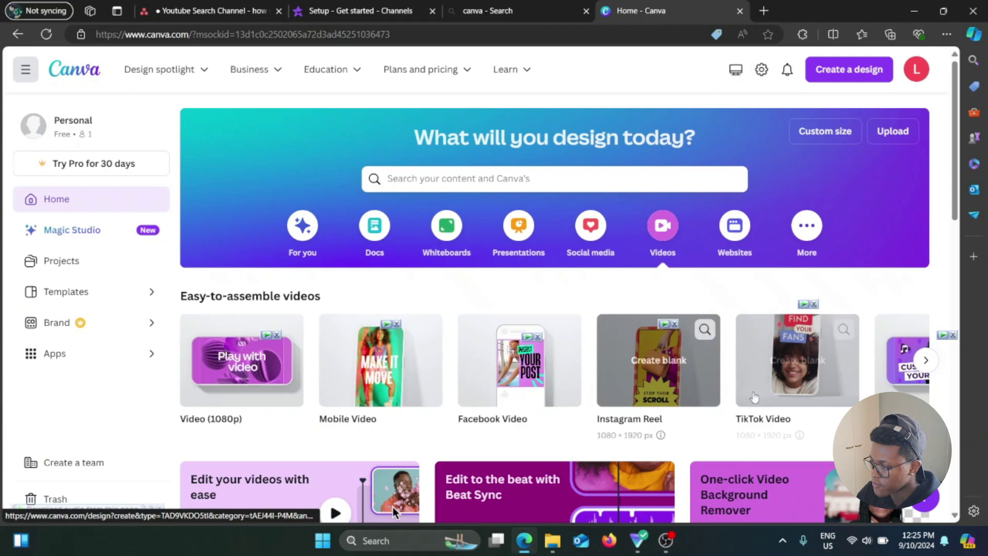
left_click(924, 360)
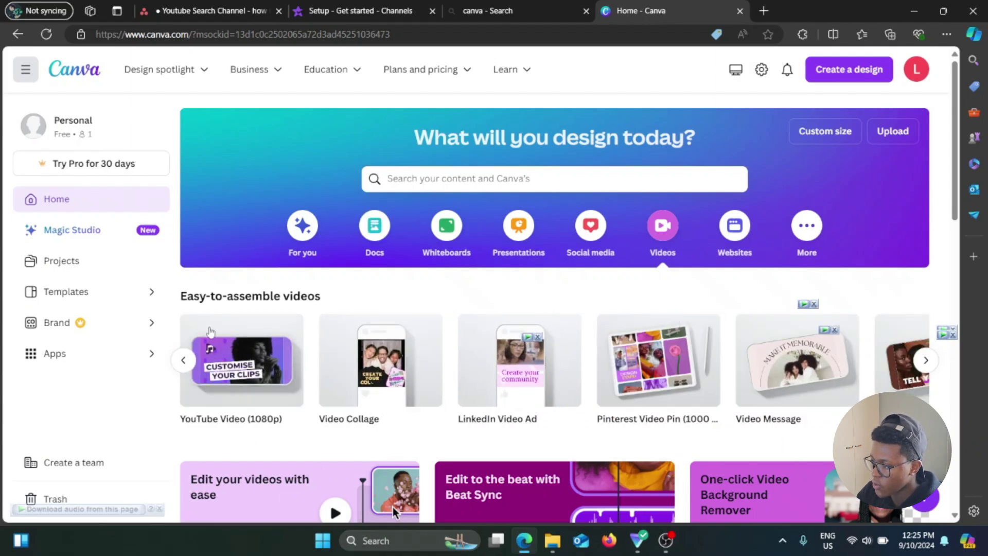
left_click(183, 360)
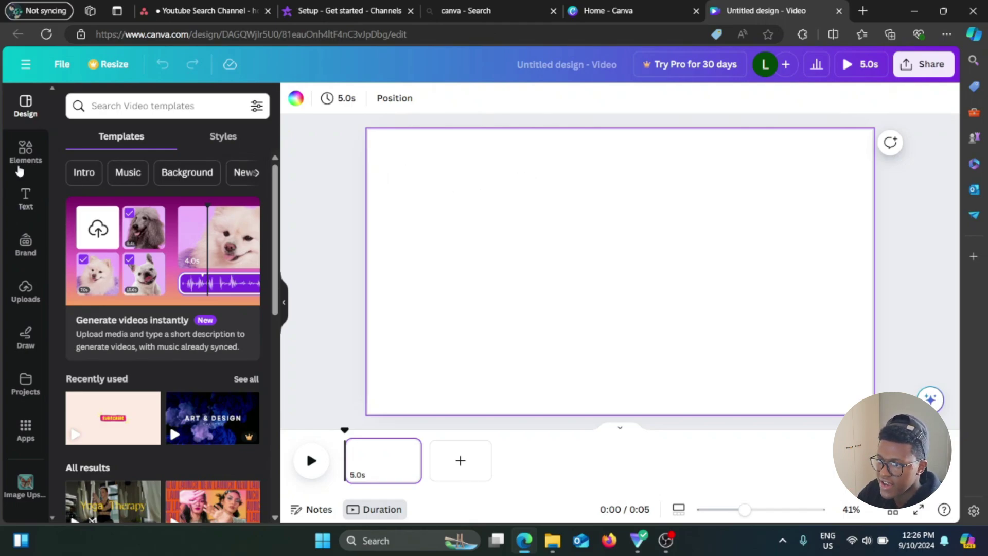
Open the Text panel and browse its font combinations and recently used styles.
left_click(25, 200)
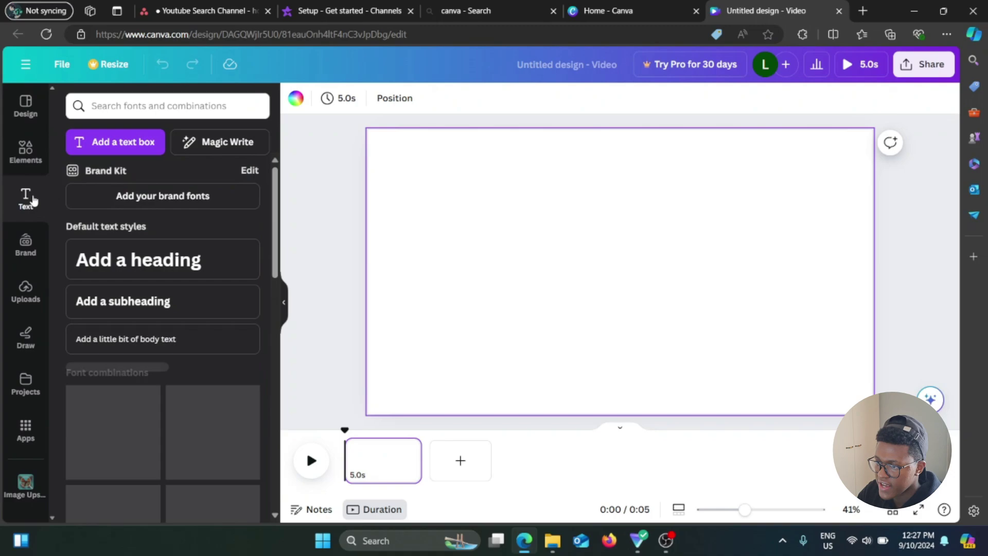
scroll(177, 254, "down", 1)
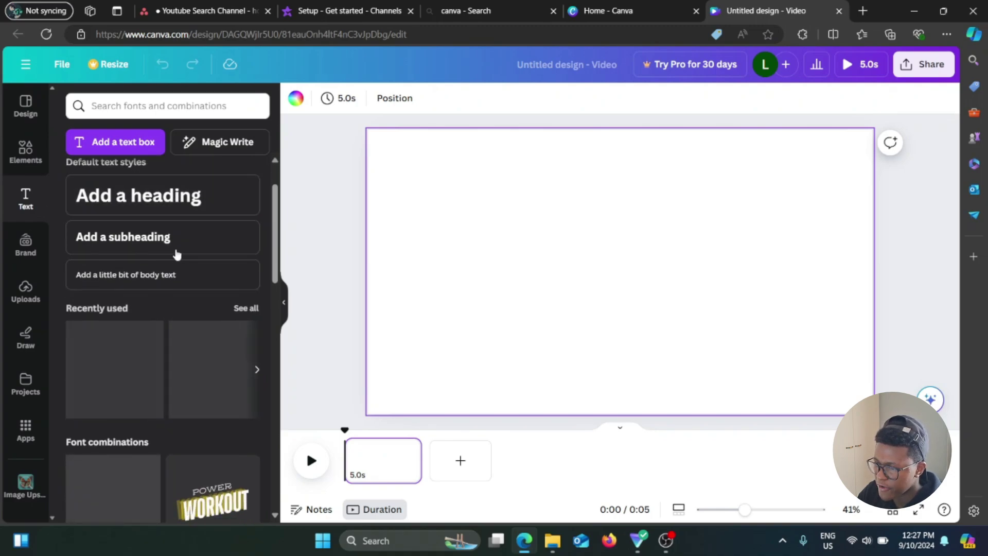
scroll(177, 257, "up", 1)
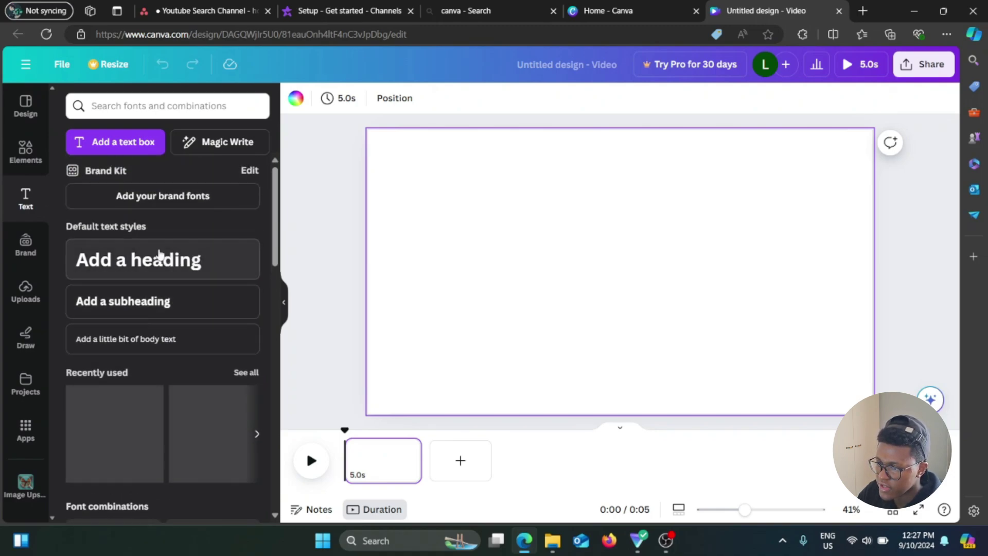
left_click_drag(275, 236, 275, 276)
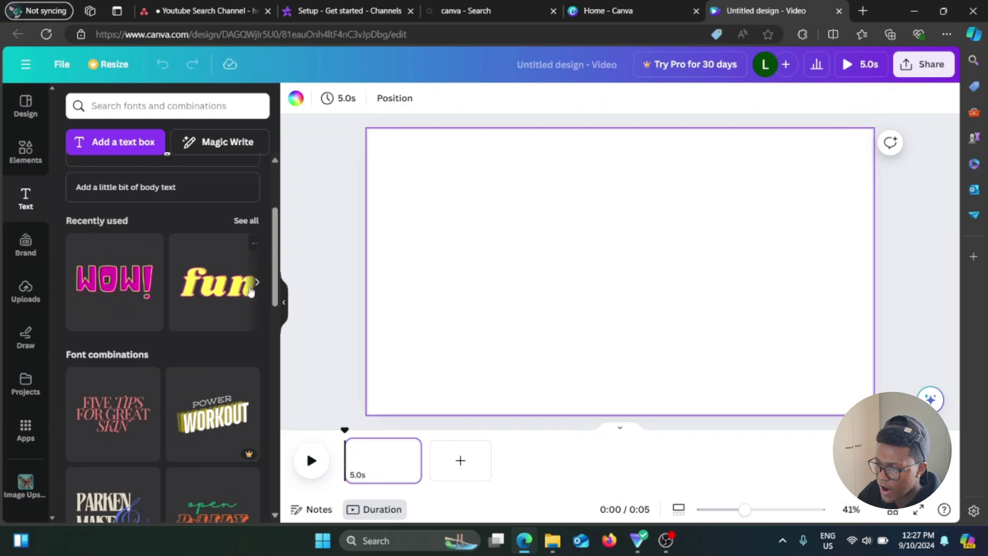
left_click(258, 287)
scroll(231, 233, "down", 2)
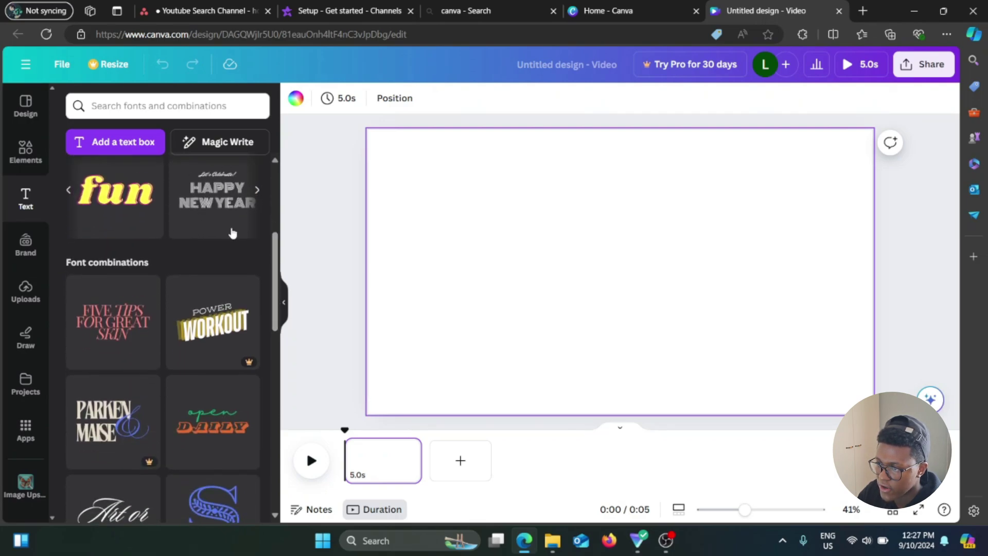
scroll(278, 303, "down", 2)
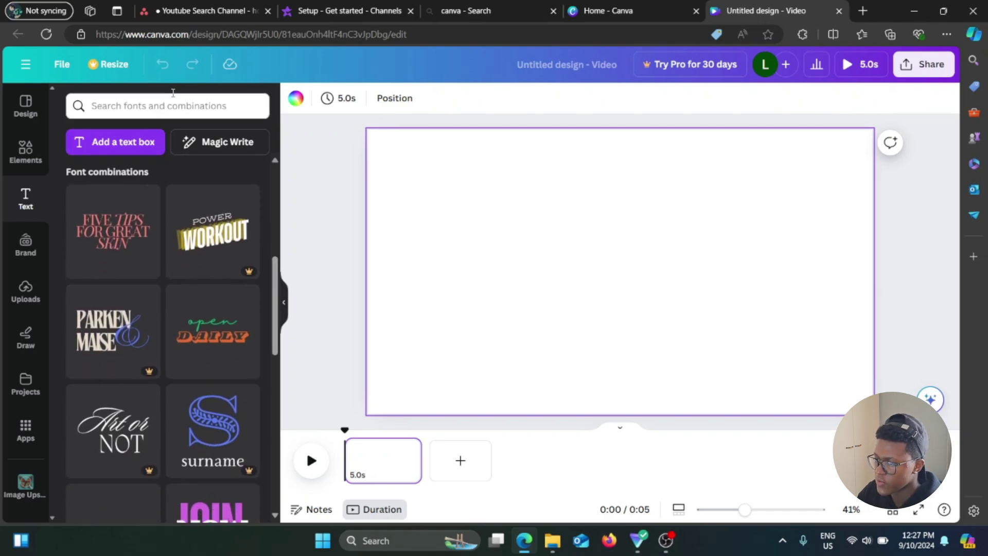
left_click_drag(278, 303, 275, 345)
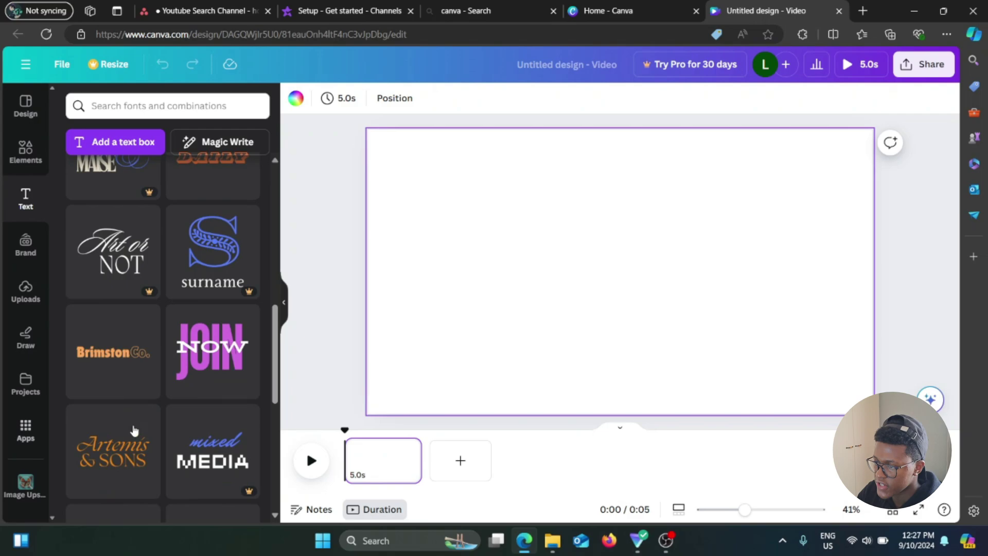
scroll(277, 392, "down", 1)
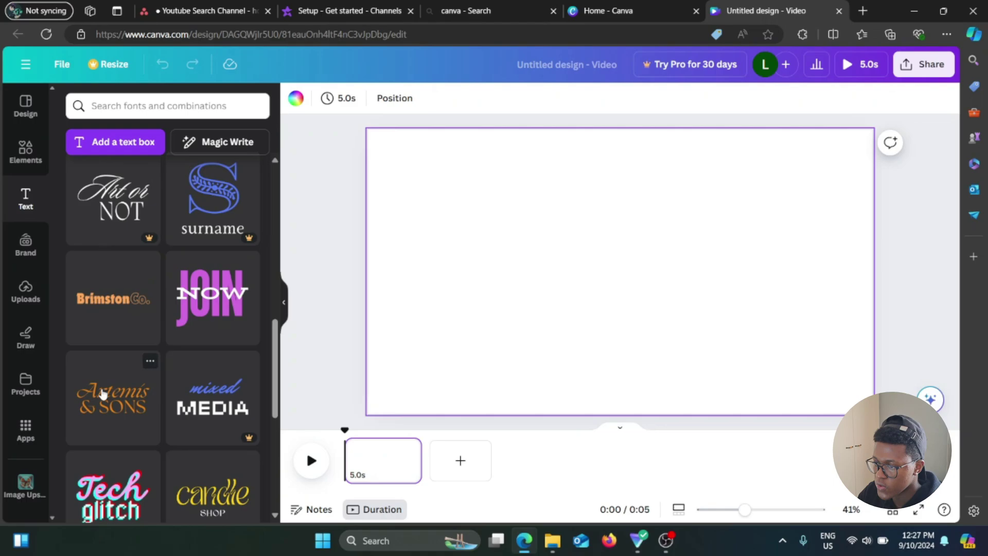
left_click_drag(102, 394, 569, 275)
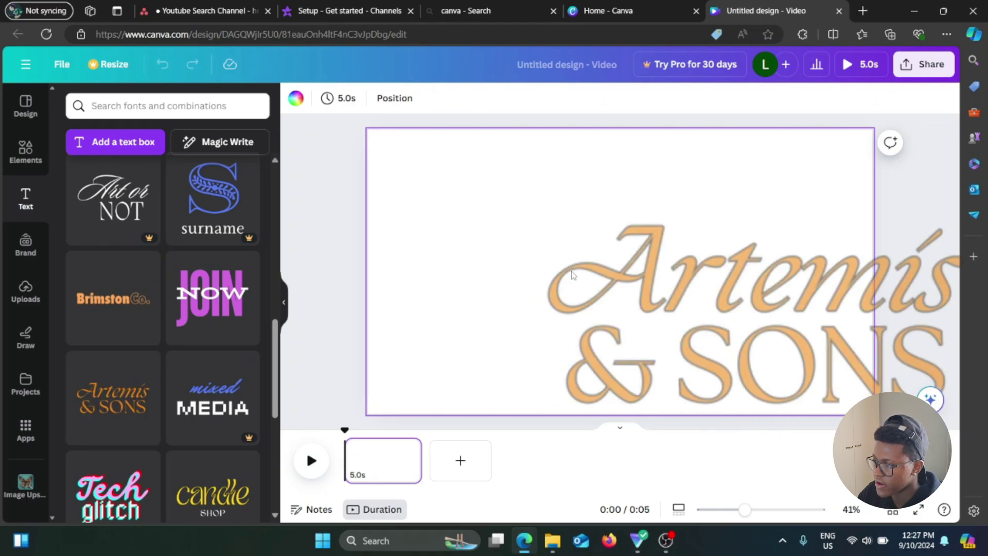
left_click_drag(571, 275, 764, 235)
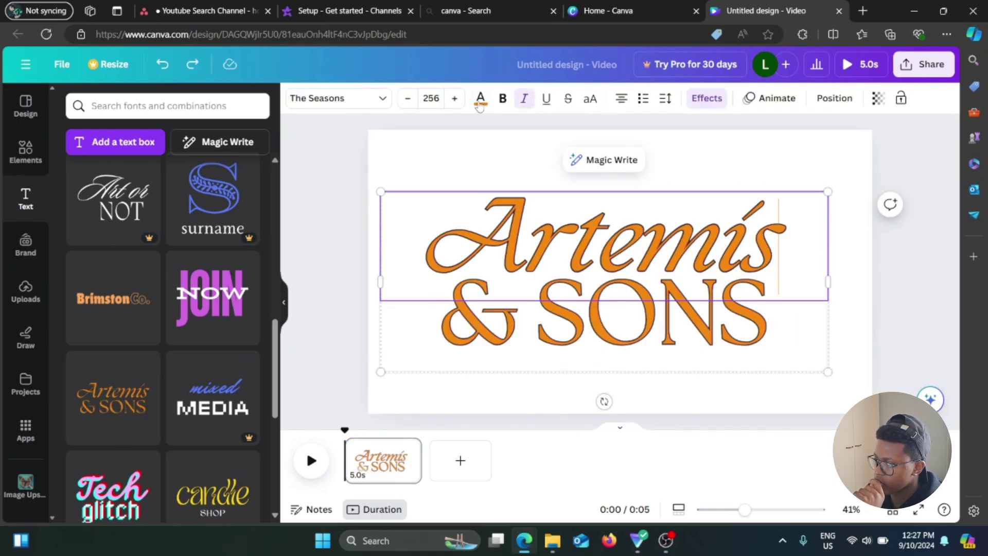
left_click(481, 98)
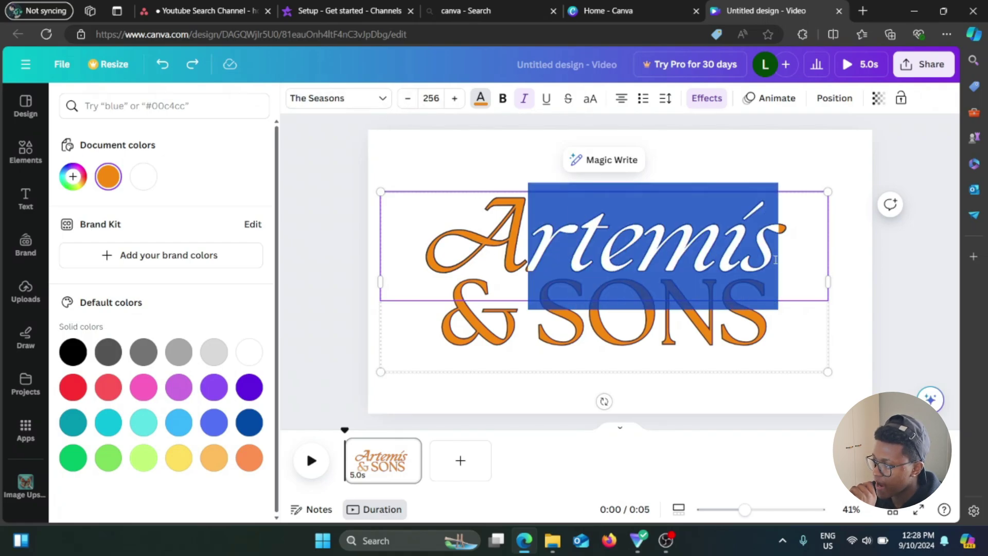
left_click_drag(529, 246, 806, 258)
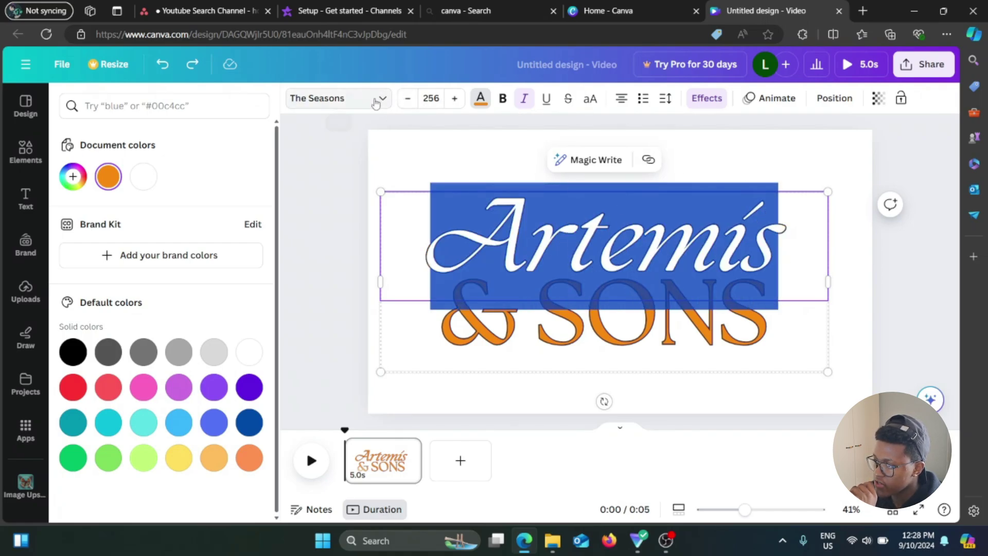
left_click(384, 103)
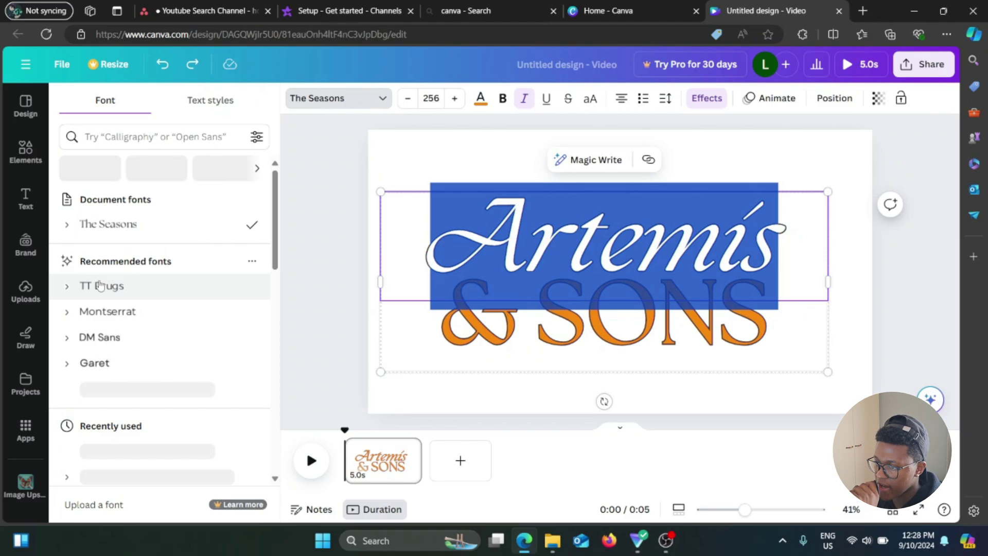
left_click(114, 292)
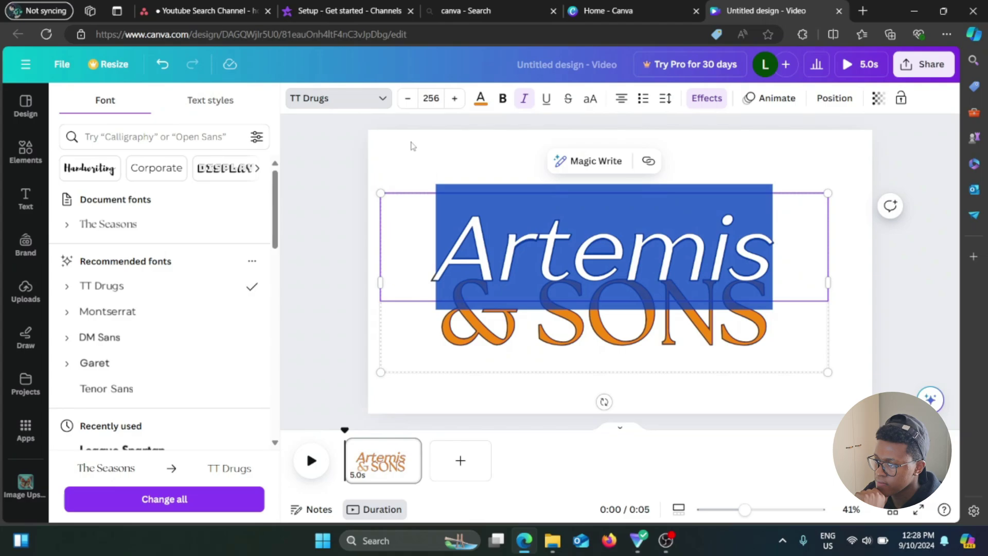
key("Delete")
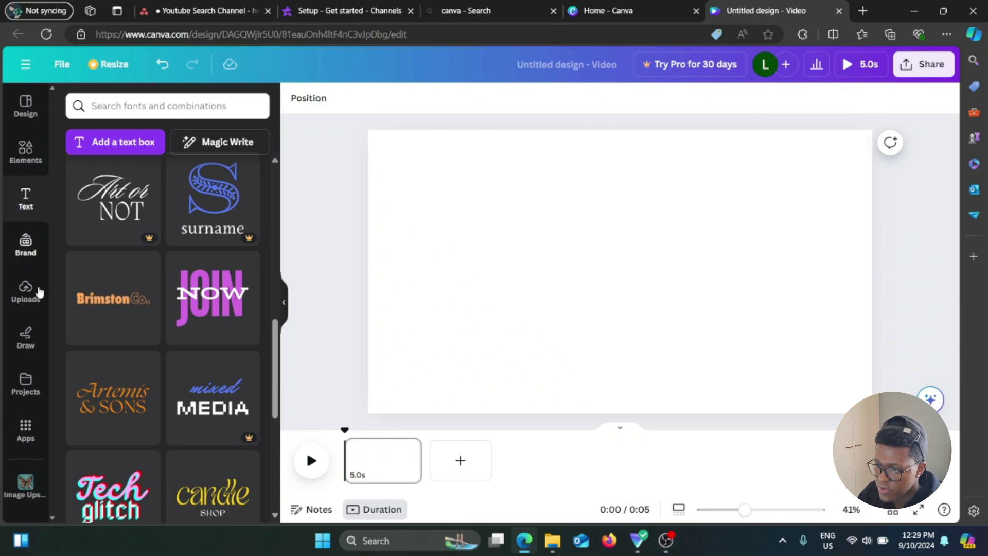
Add the uploaded bedroom video clip from Uploads > Videos to the page.
left_click(36, 301)
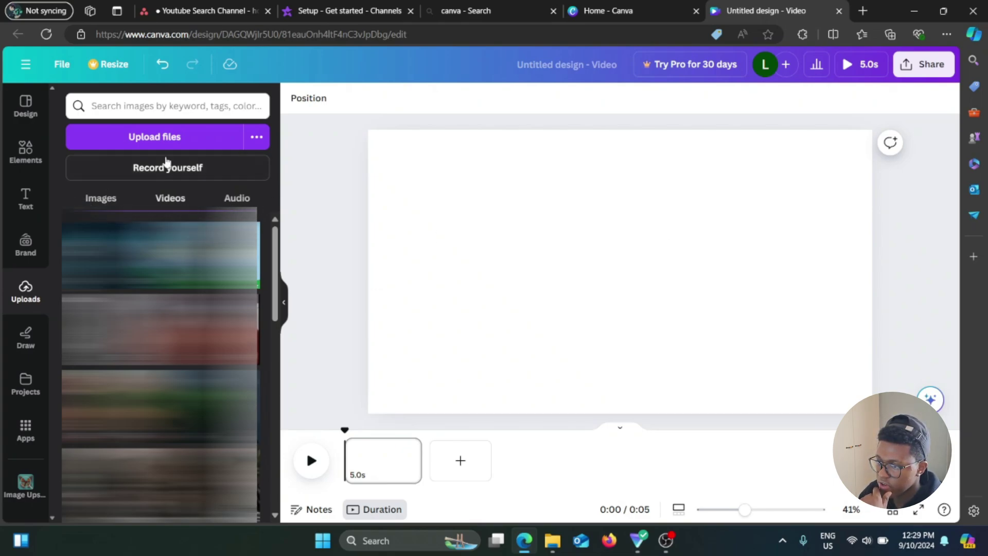
left_click(111, 198)
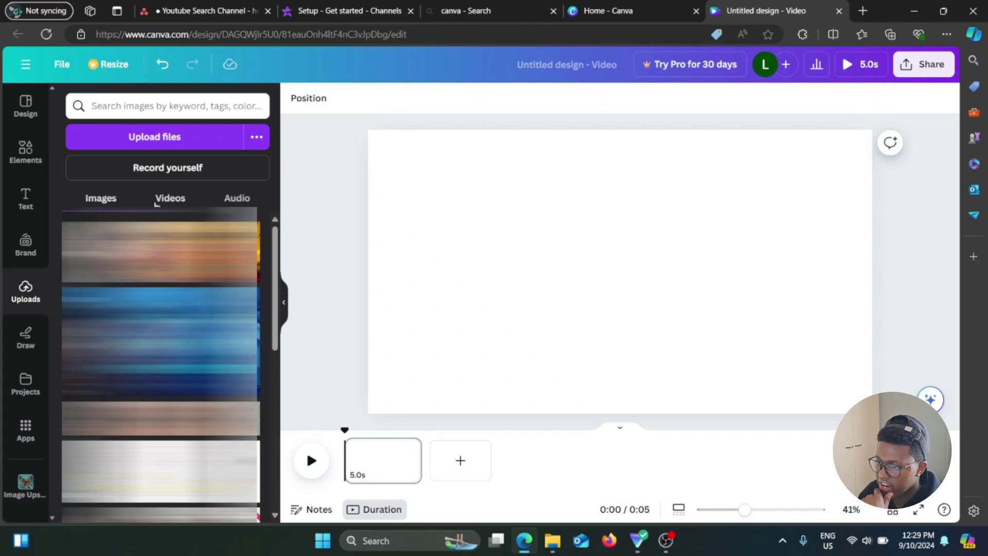
left_click(181, 202)
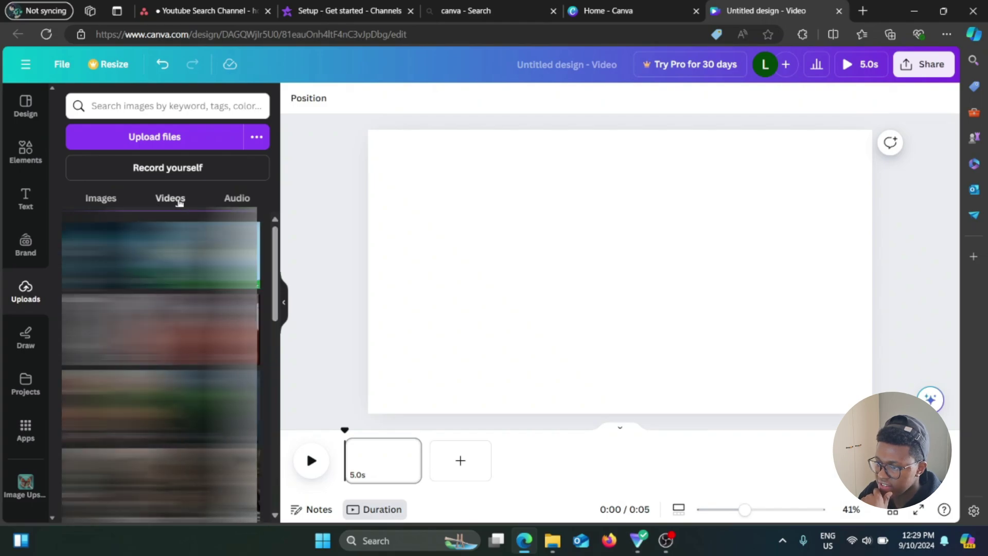
left_click(163, 255)
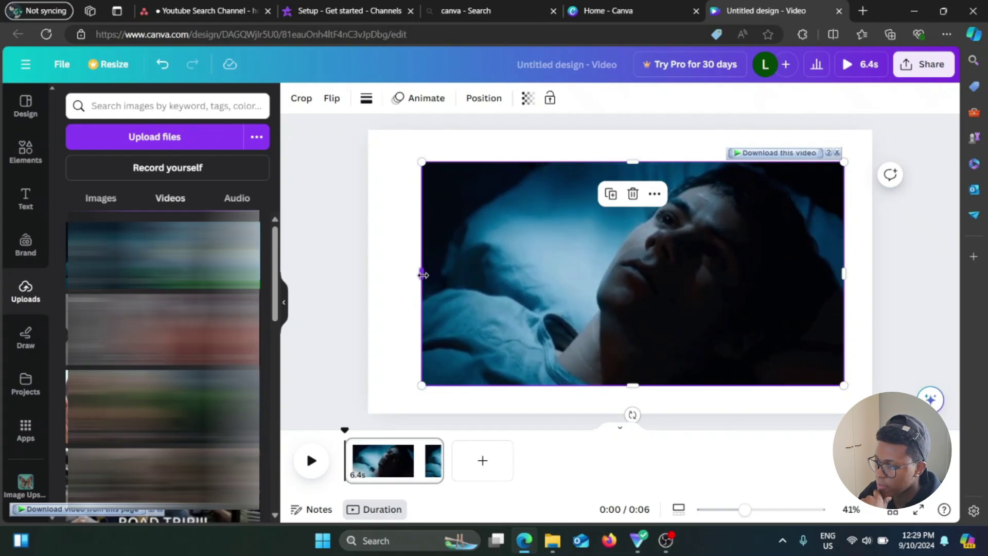
Enlarge the clip leftward, from its top-left corner, and upward to fill the frame.
left_click_drag(419, 273, 386, 275)
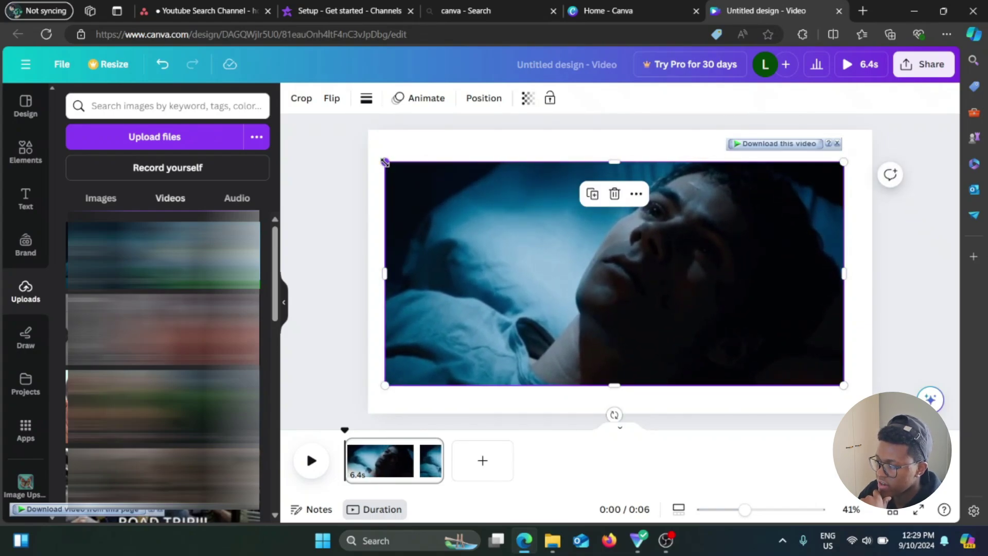
left_click_drag(385, 162, 372, 156)
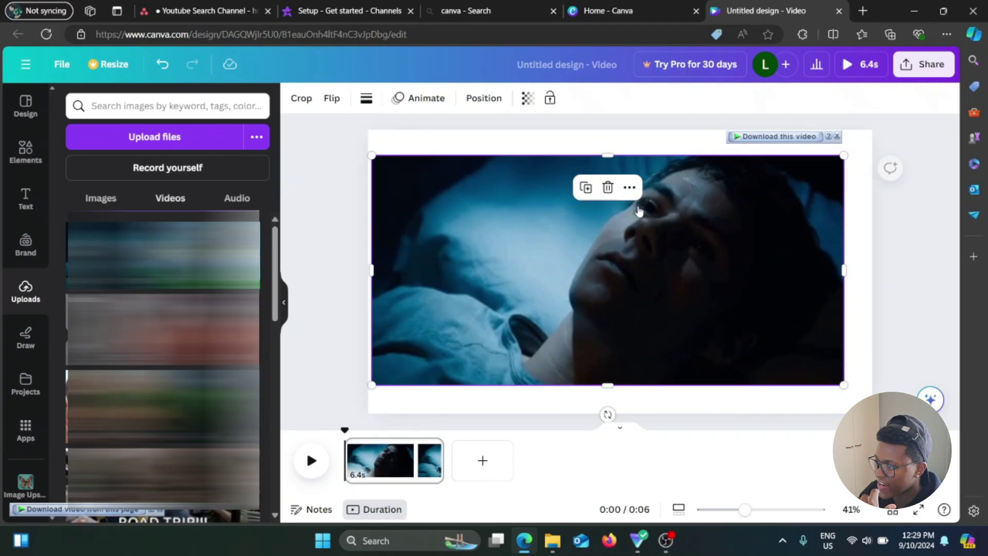
left_click_drag(602, 157, 607, 131)
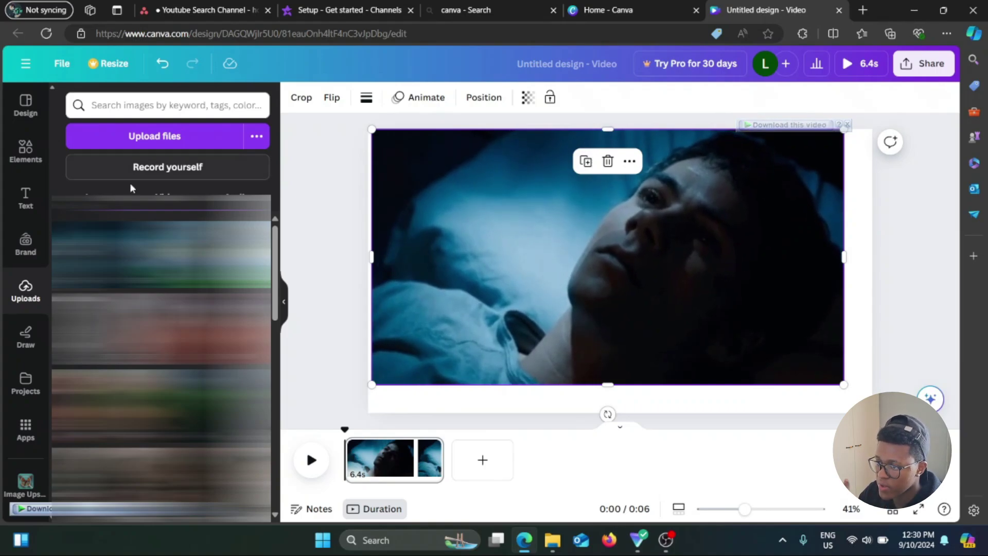
left_click(28, 200)
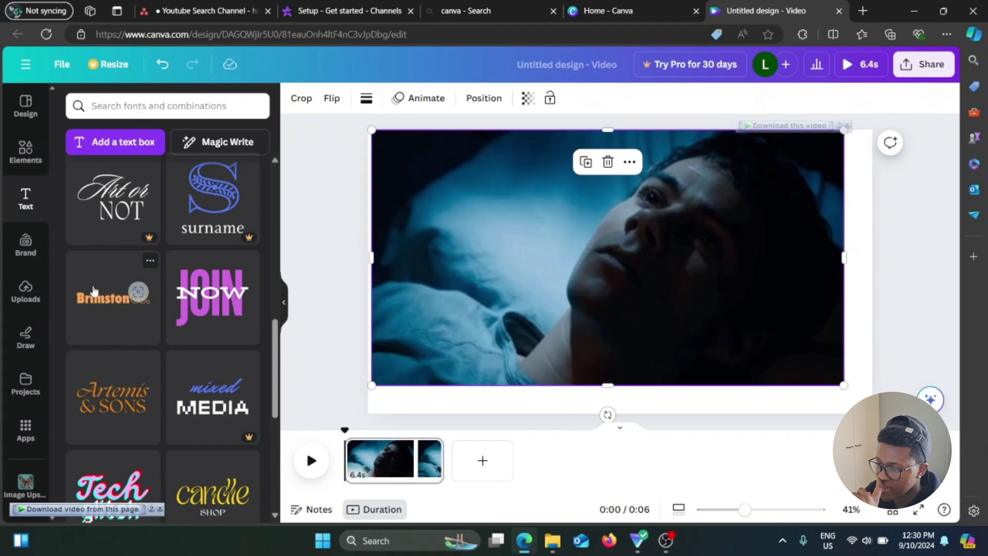
left_click_drag(103, 300, 426, 223)
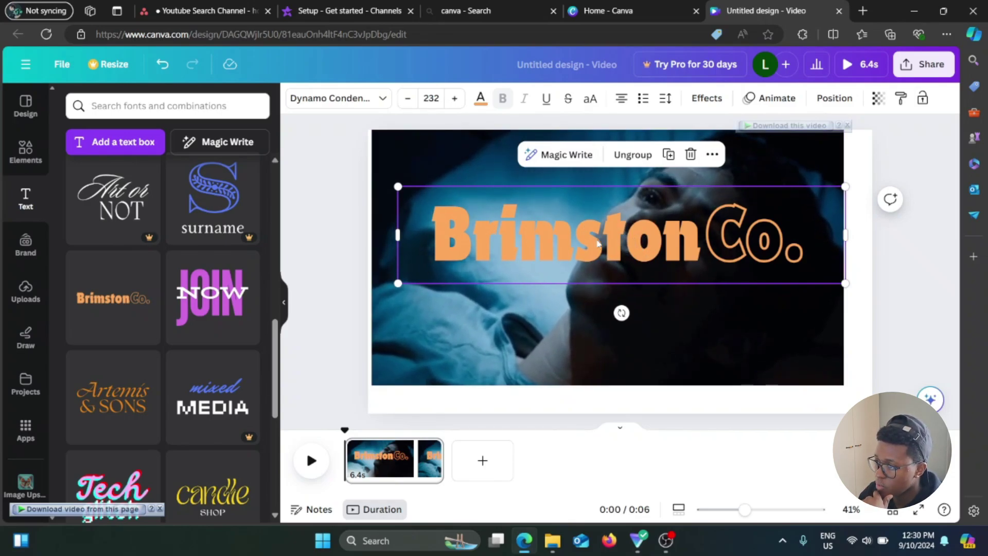
key("Escape")
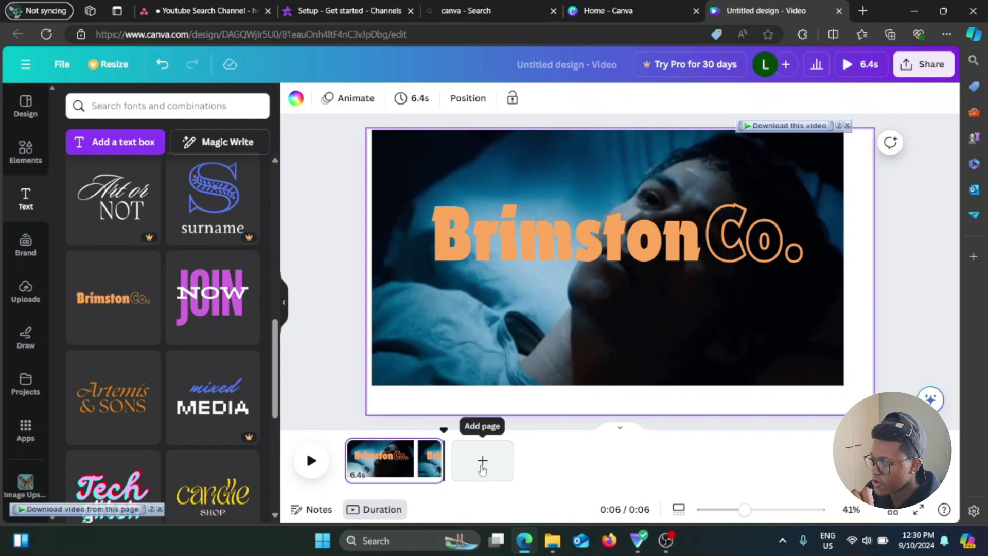
left_click(482, 461)
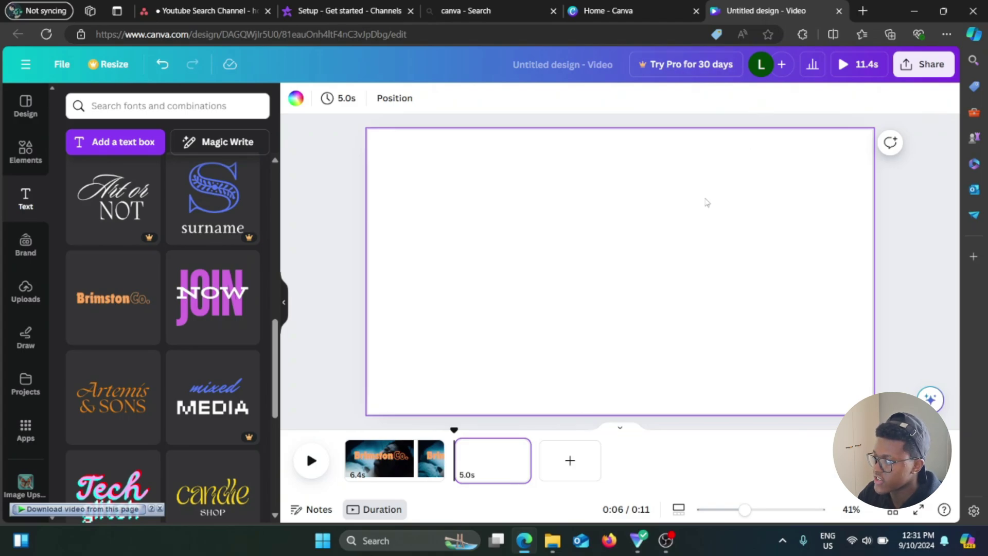
right_click(496, 462)
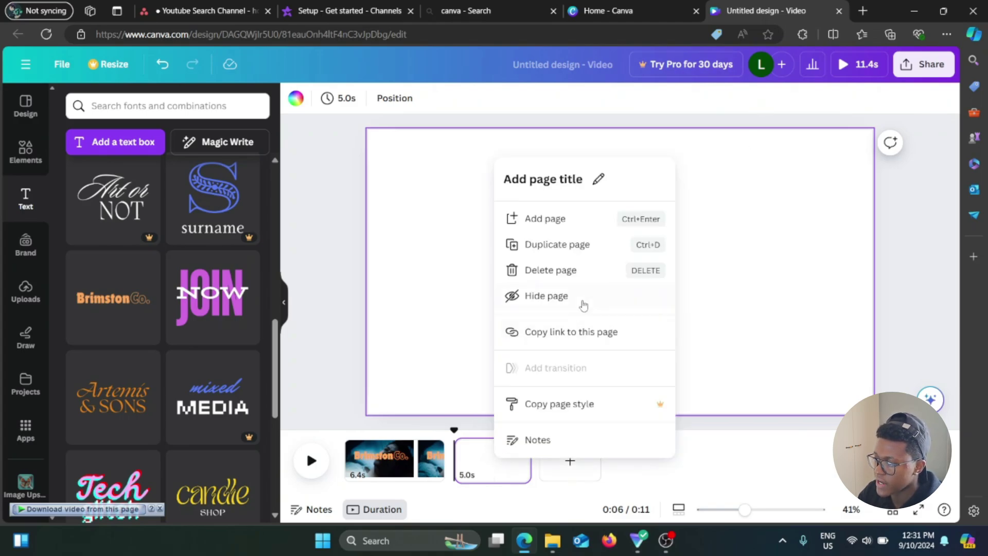
left_click(566, 269)
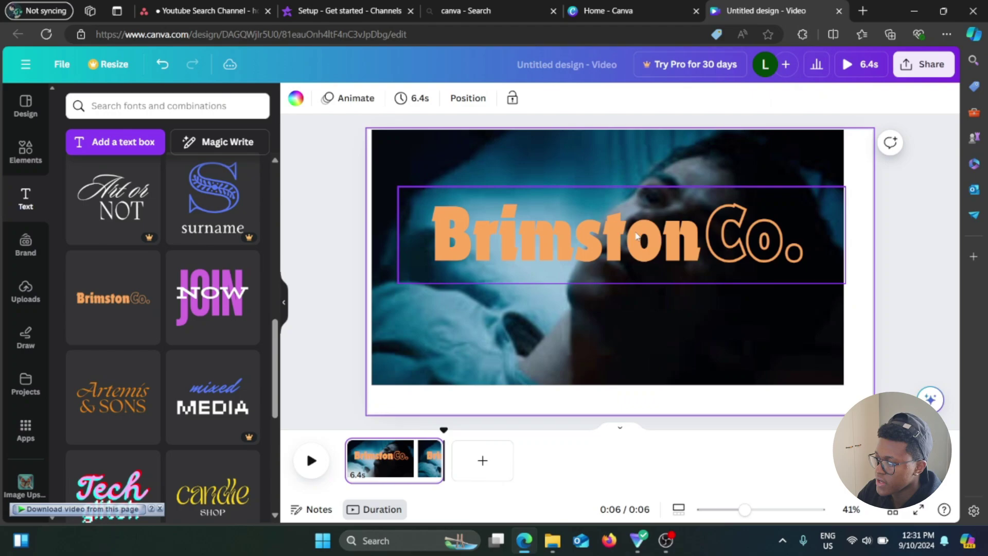
Select the Brimston Co. title, then open Share > Download with MP4 Video as the file type.
left_click(636, 251)
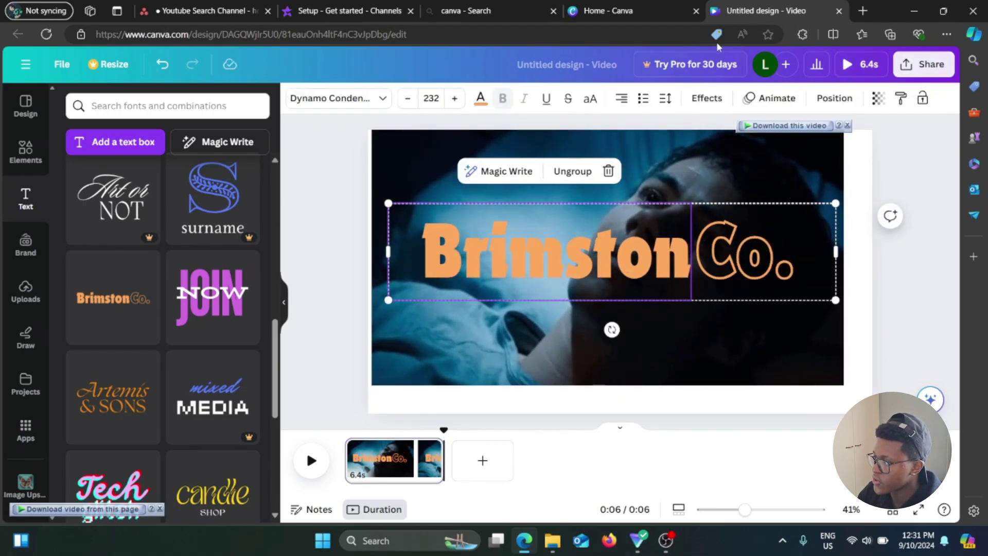
left_click(930, 68)
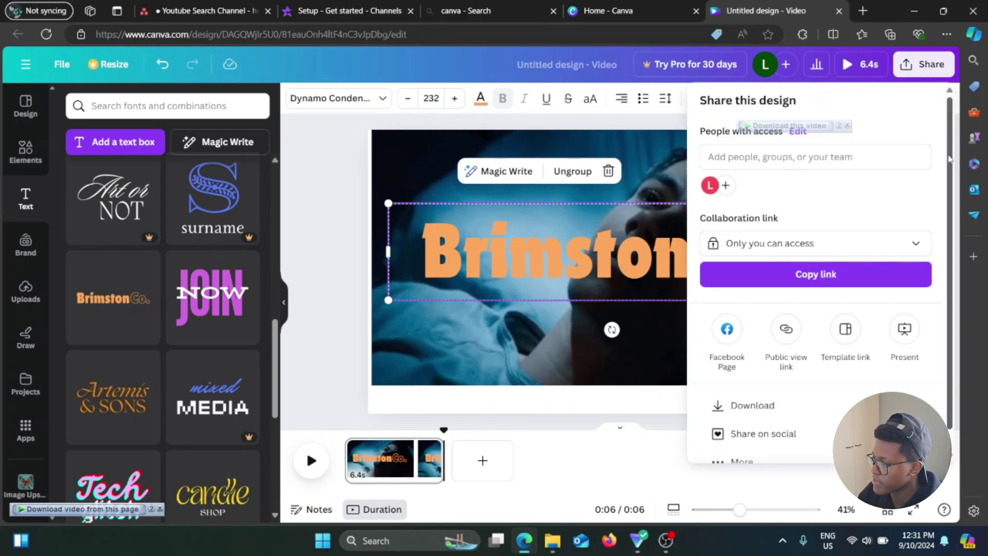
scroll(887, 232, "down", 1)
left_click(772, 389)
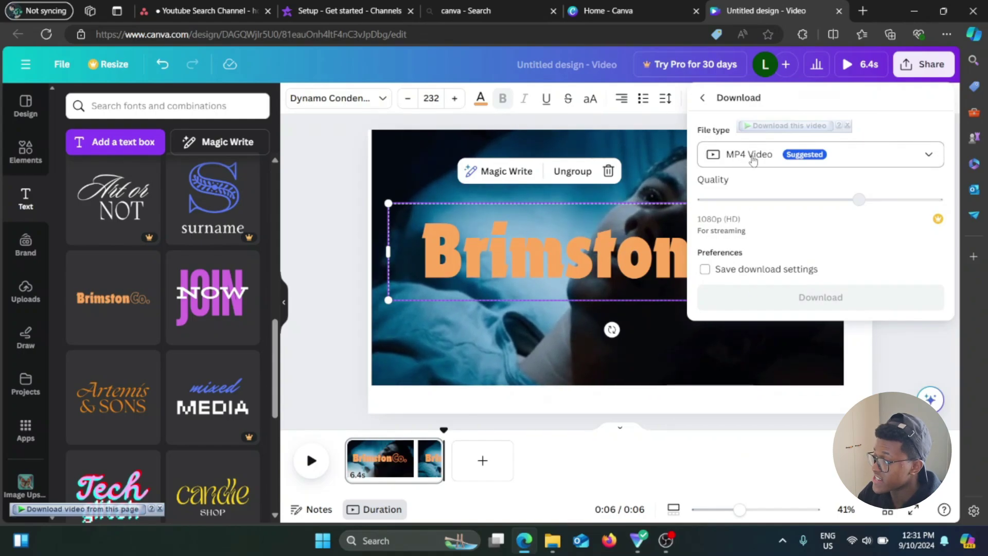
left_click(829, 156)
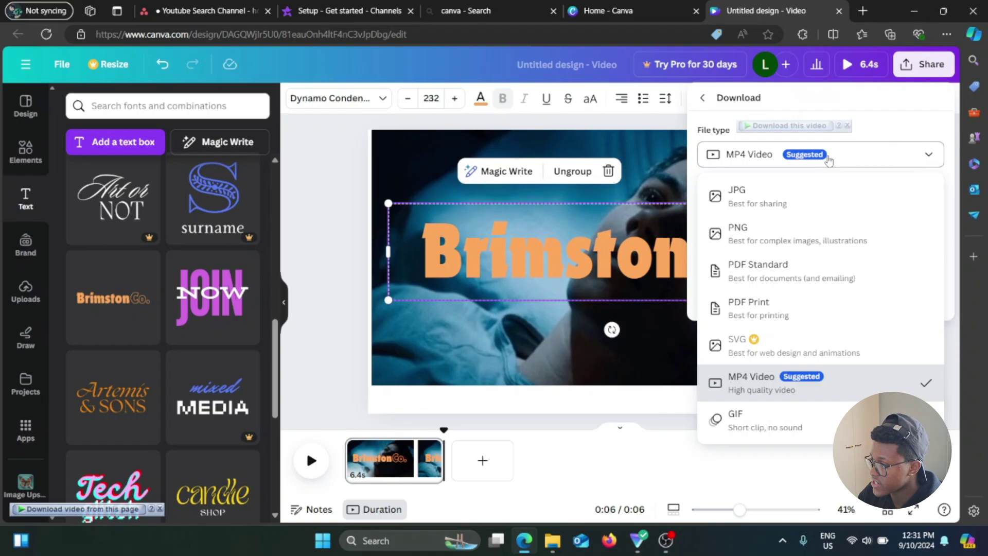
left_click(832, 160)
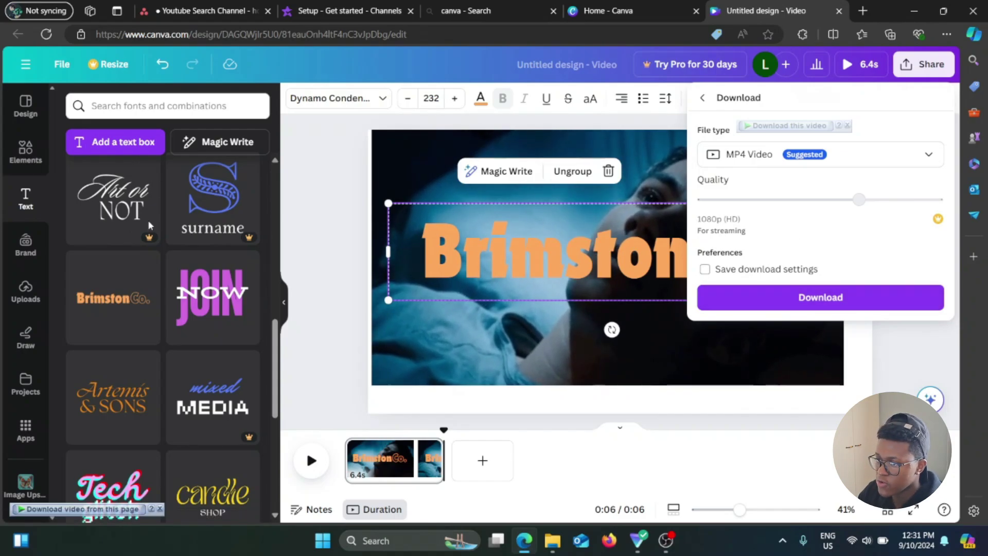
Open Elements and filter the library to Logo results.
left_click(22, 151)
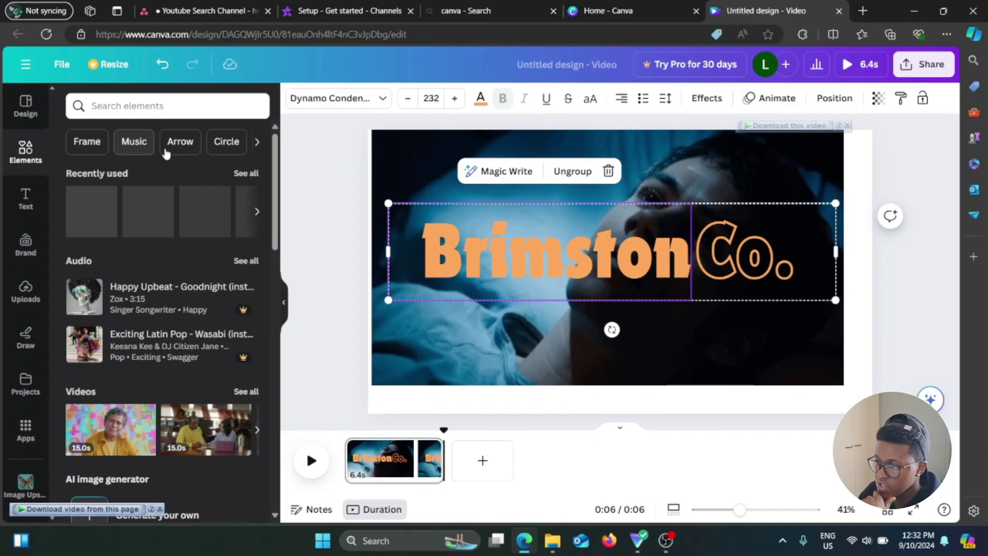
left_click(257, 142)
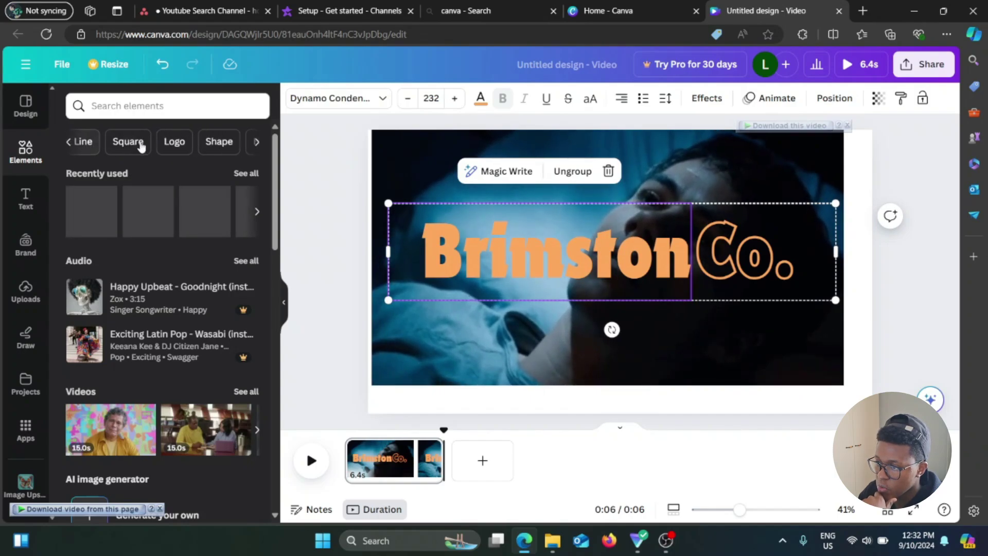
left_click(177, 142)
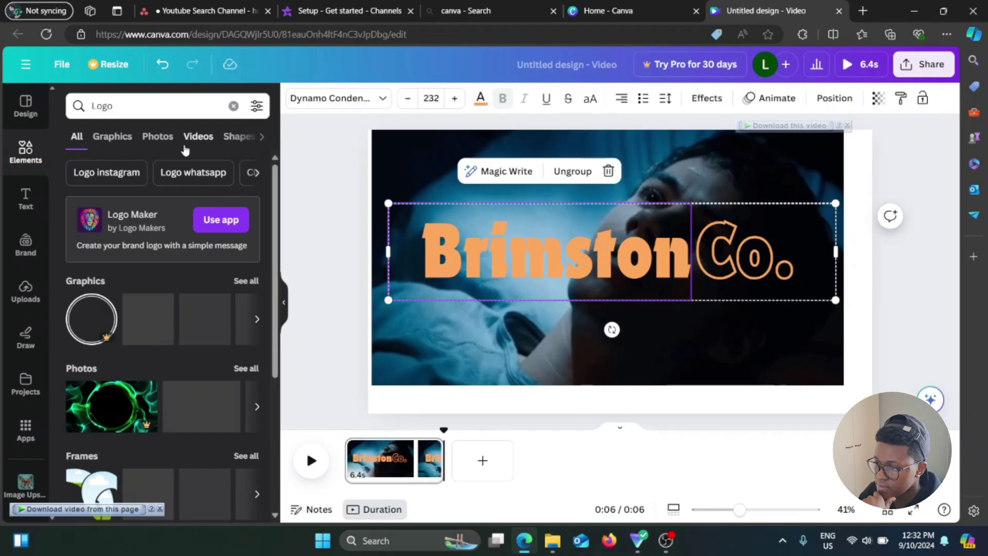
scroll(196, 232, "down", 1)
scroll(203, 249, "down", 2)
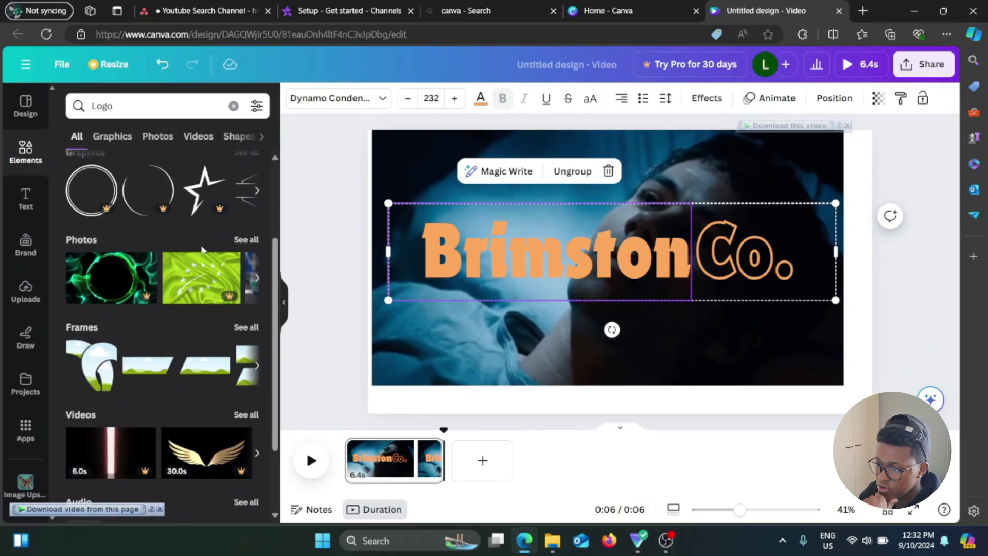
scroll(203, 248, "down", 2)
scroll(215, 252, "up", 2)
scroll(216, 252, "up", 2)
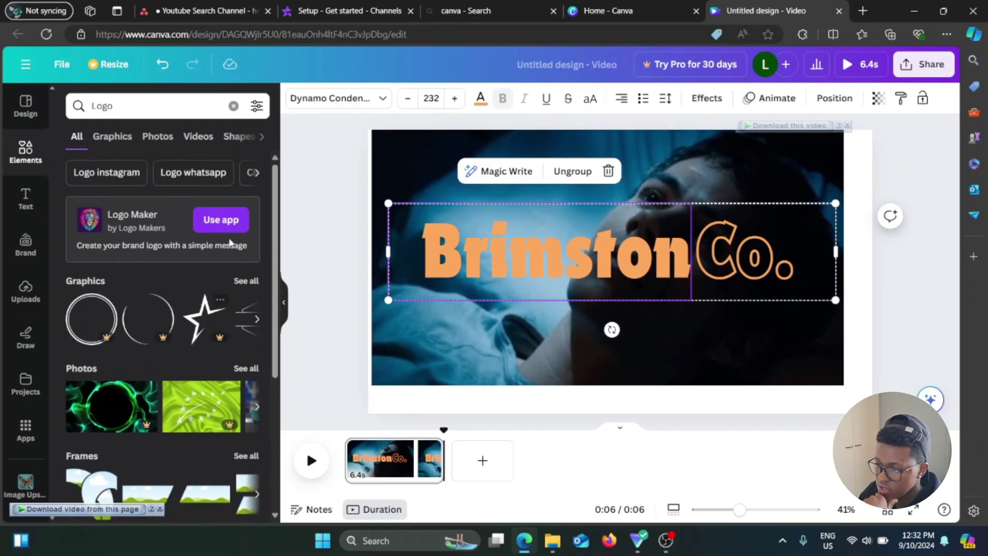
Move the Brimston Co. title higher and drag the eagle logo into the lower left.
left_click(257, 324)
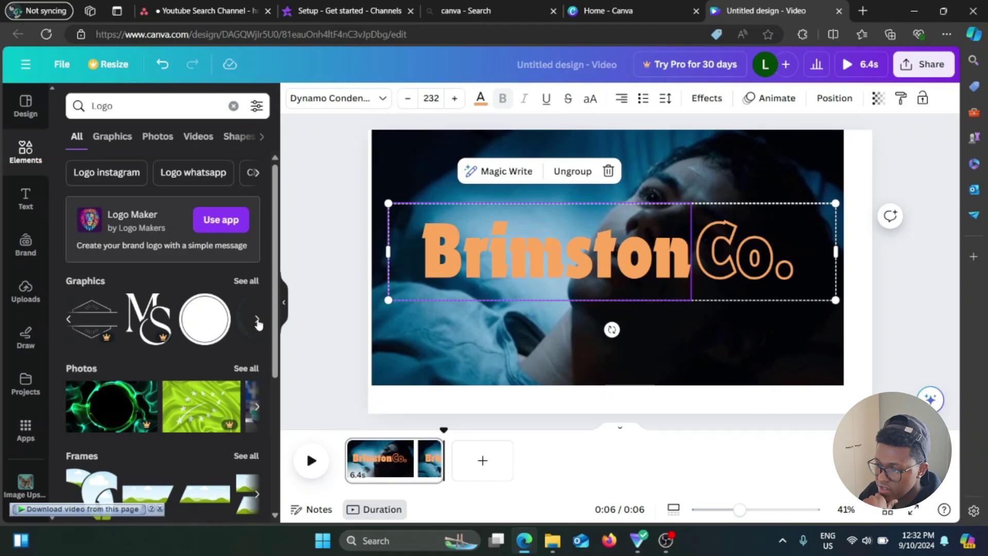
left_click(258, 324)
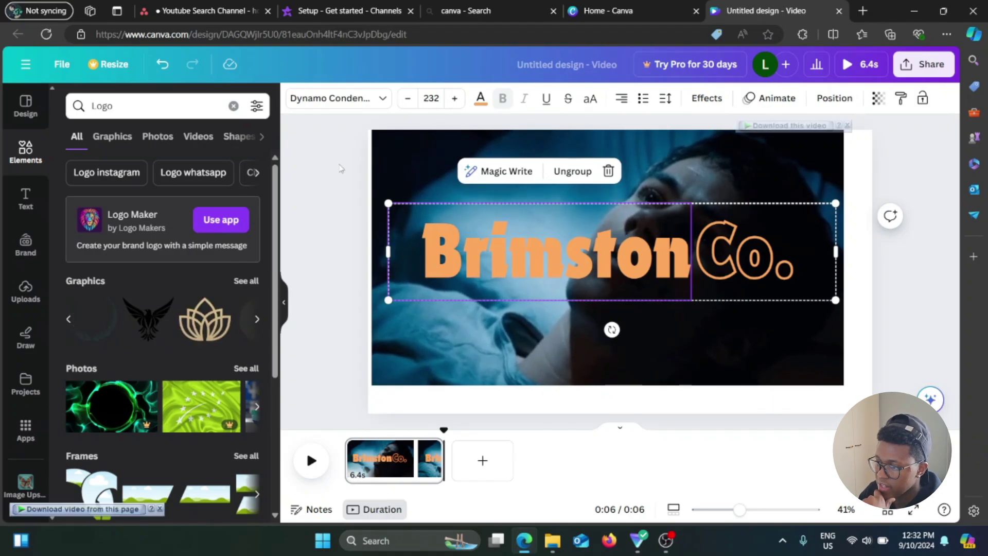
mouse_move(148, 318)
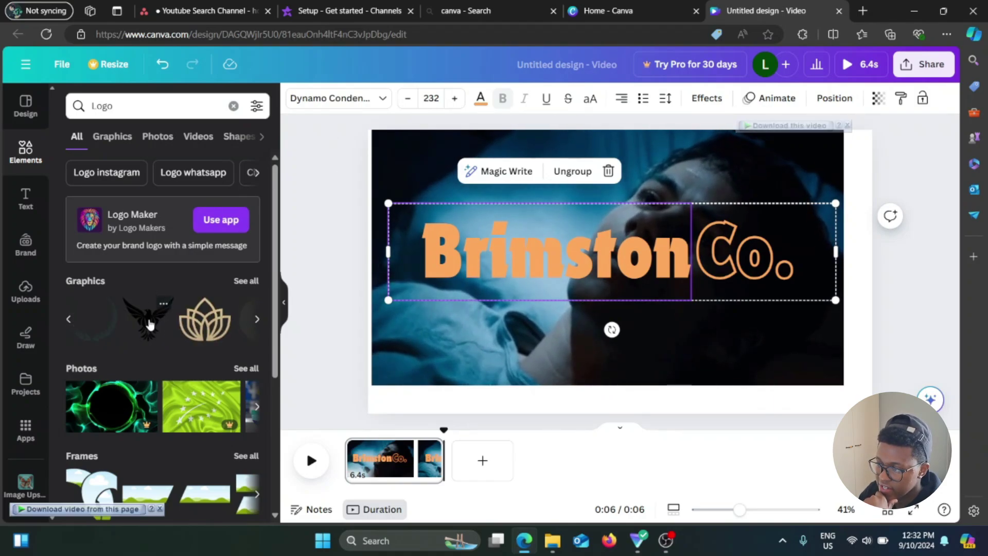
left_click_drag(670, 213, 680, 164)
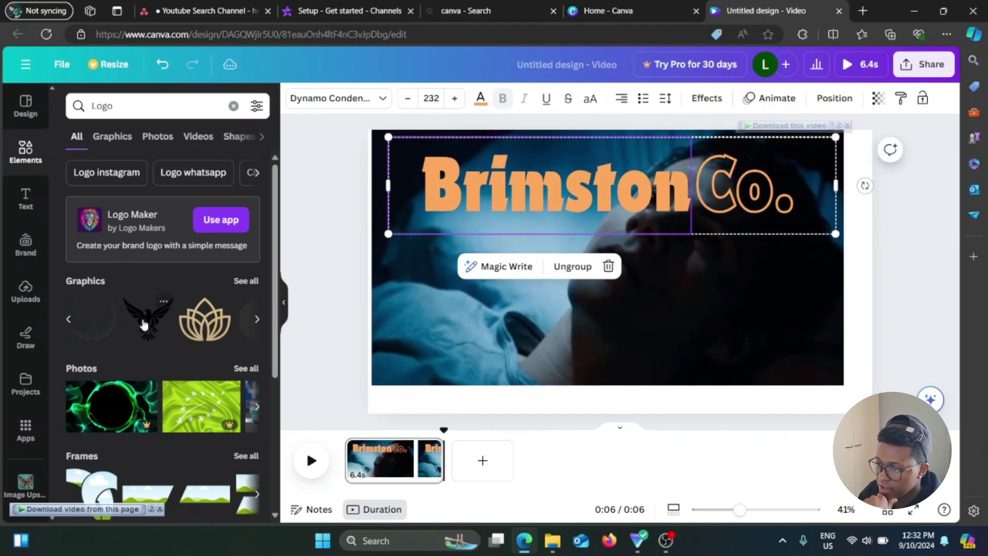
left_click_drag(143, 325, 482, 325)
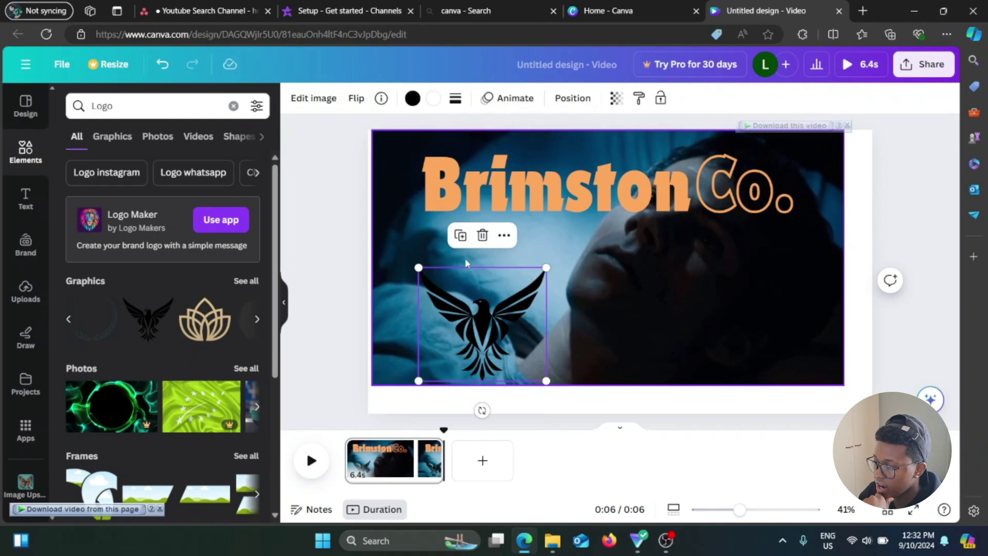
Recolour the eagle logo from black to the default red.
left_click(412, 98)
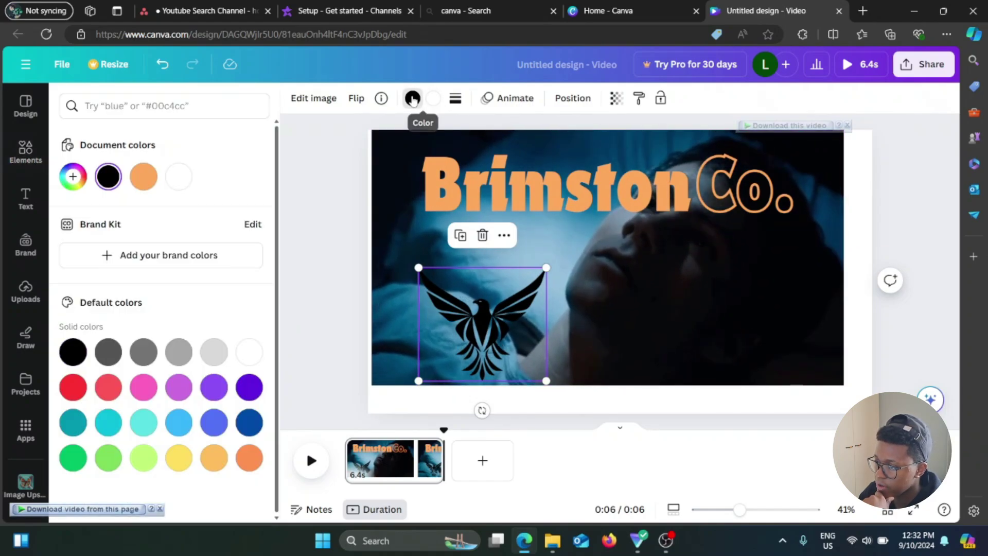
left_click(75, 387)
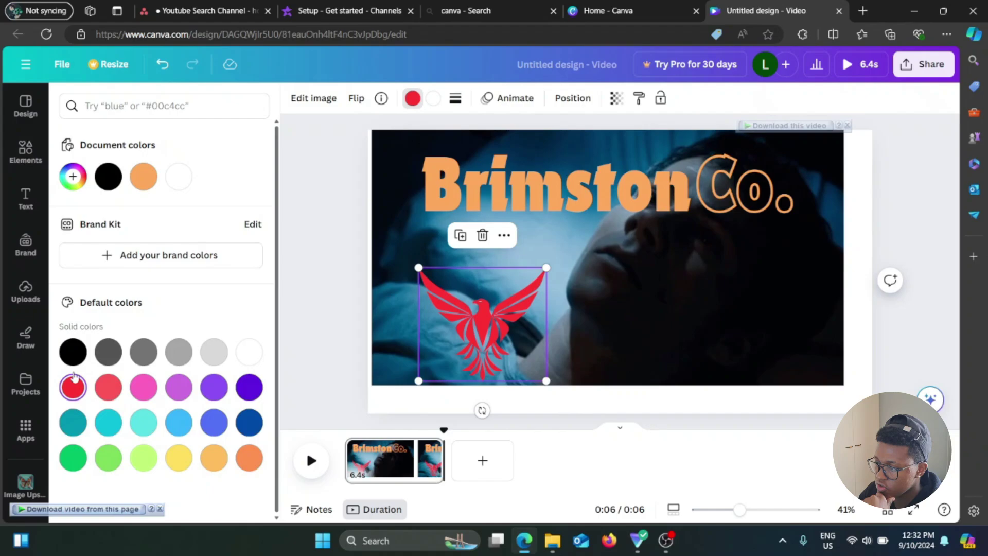
key("Escape")
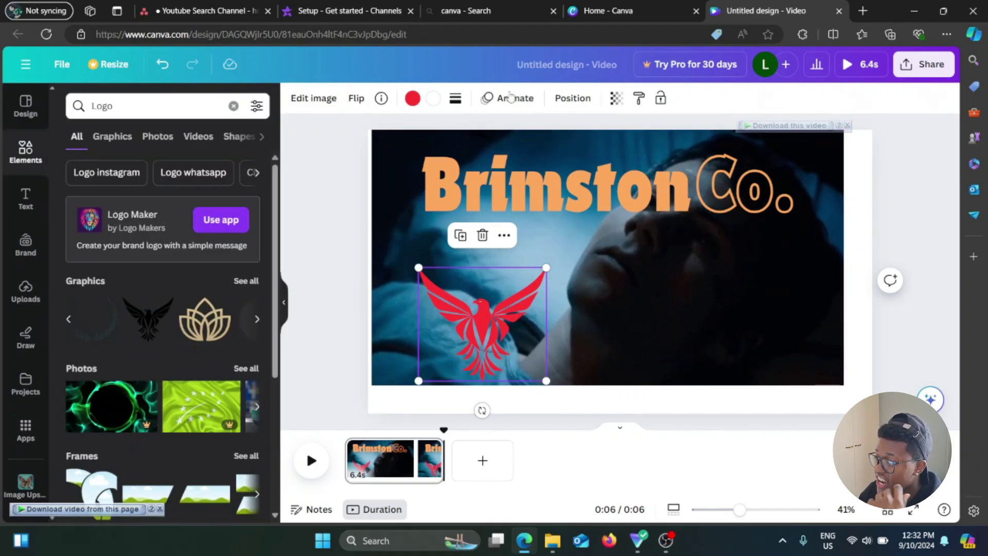
Browse the Logo search results across the Photos, Graphics, Videos and Audio tabs.
left_click(158, 137)
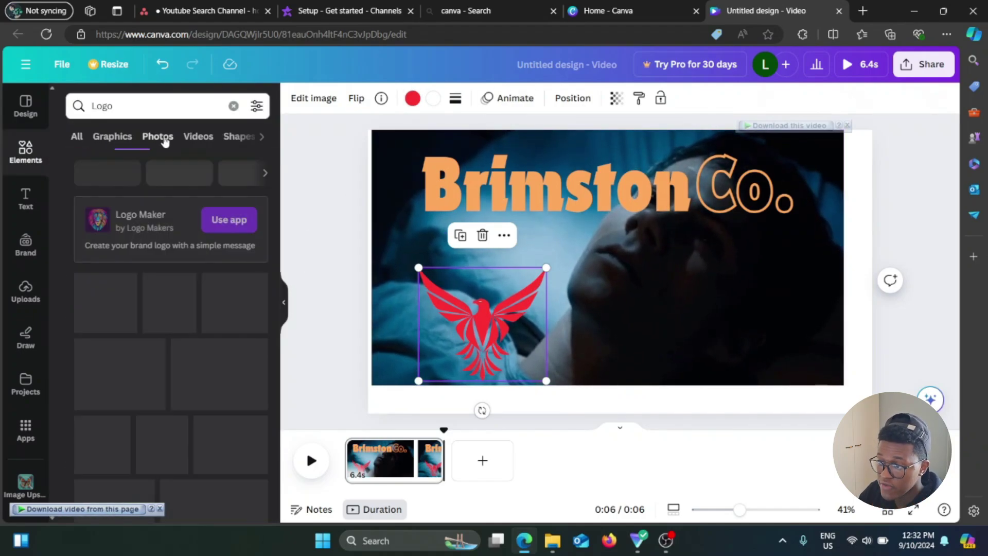
left_click(114, 139)
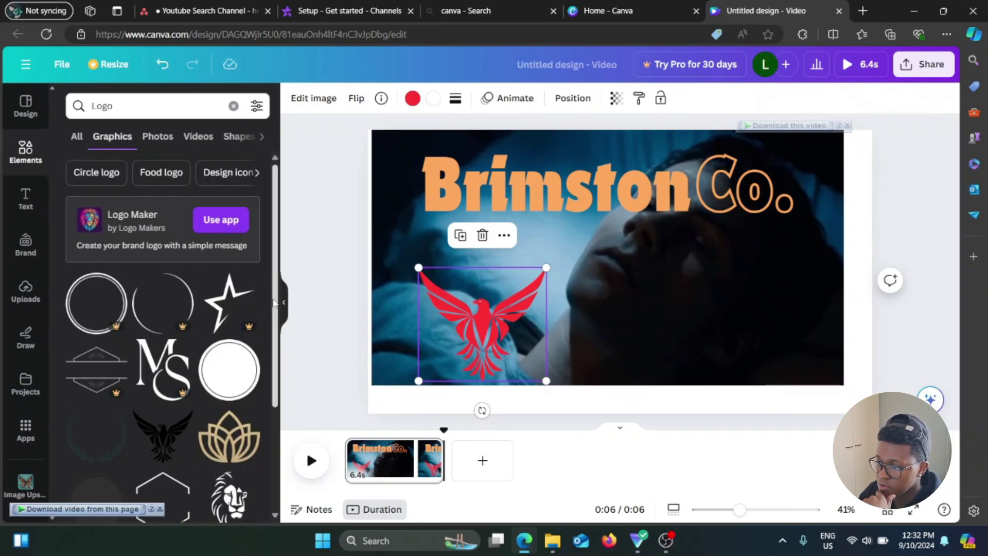
scroll(276, 395, "down", 3)
scroll(276, 394, "up", 2)
scroll(276, 331, "up", 2)
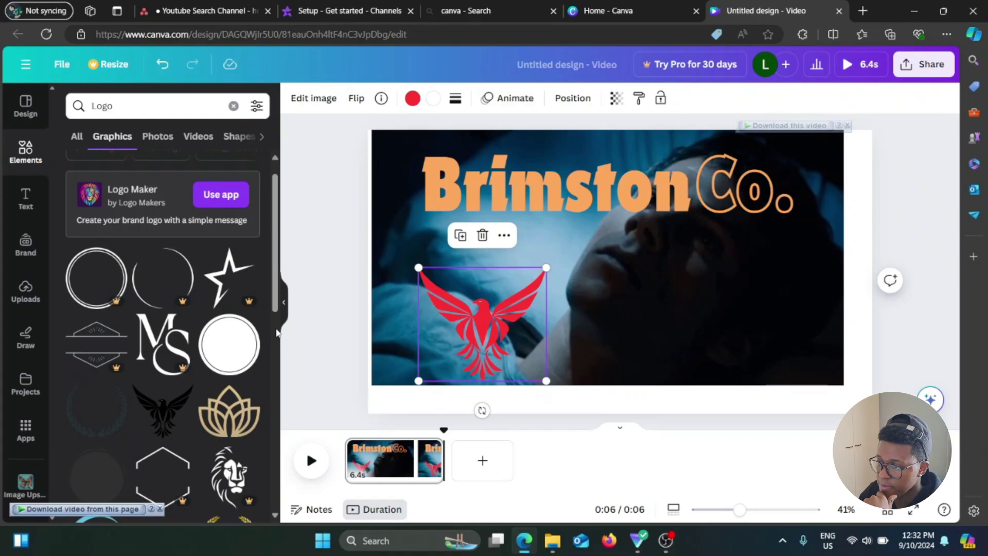
left_click(199, 137)
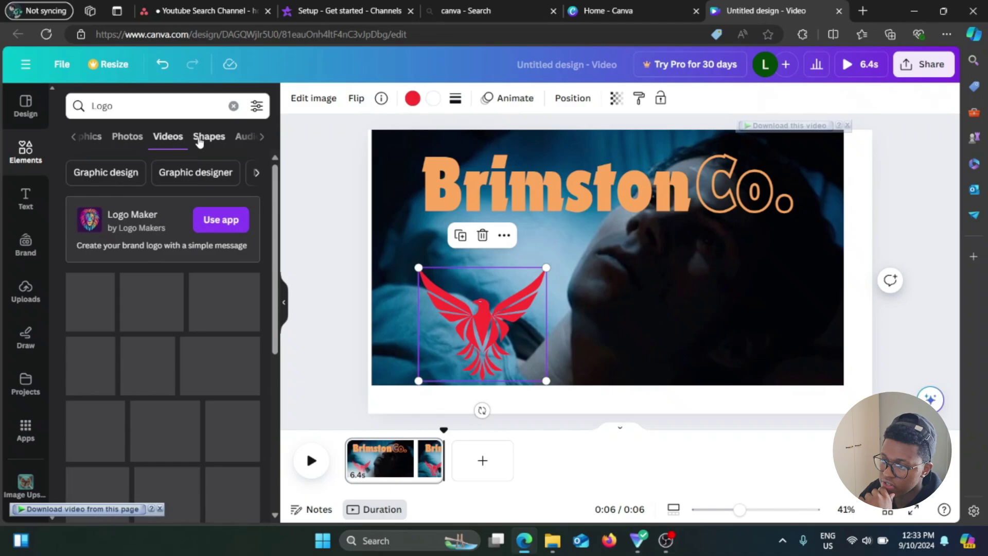
scroll(202, 357, "down", 3)
scroll(203, 357, "down", 3)
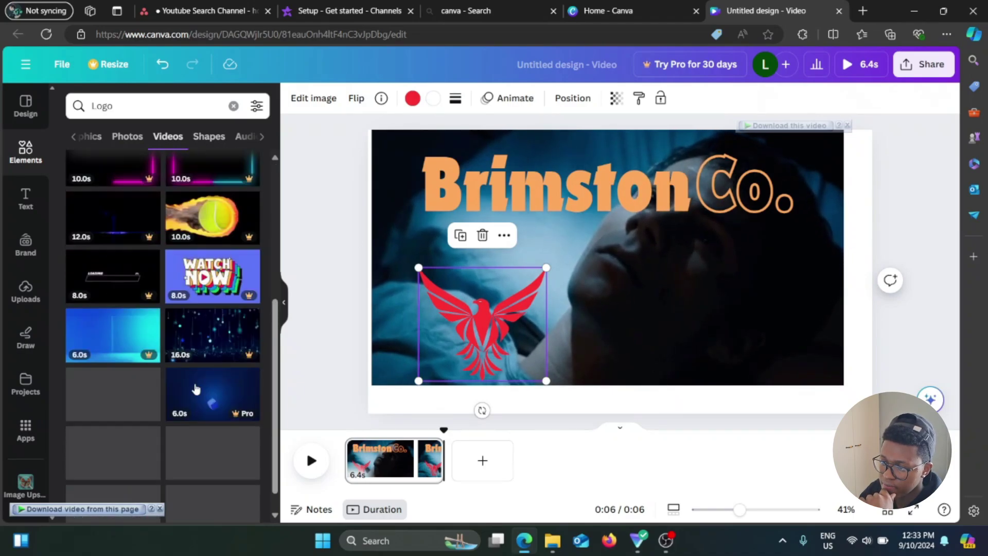
left_click(185, 137)
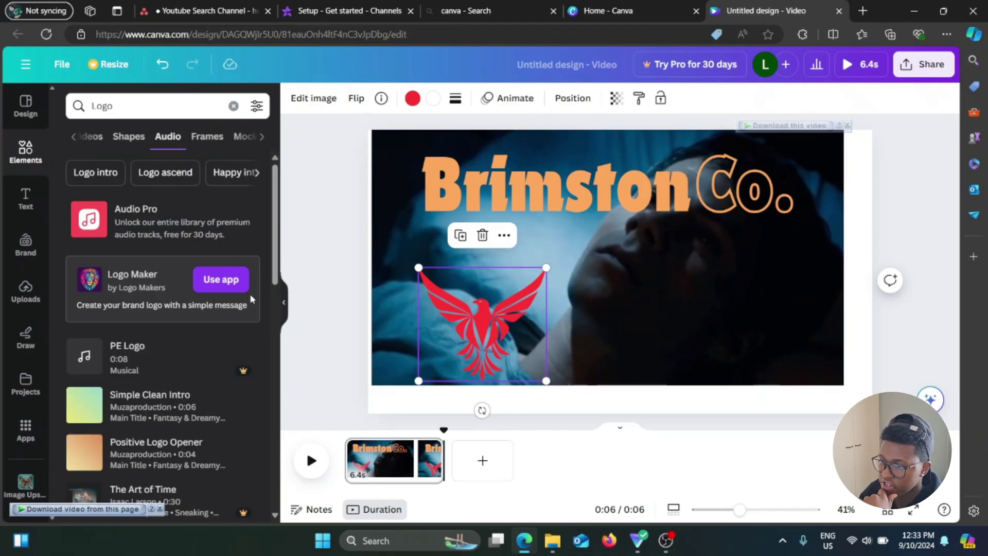
scroll(155, 386, "down", 1)
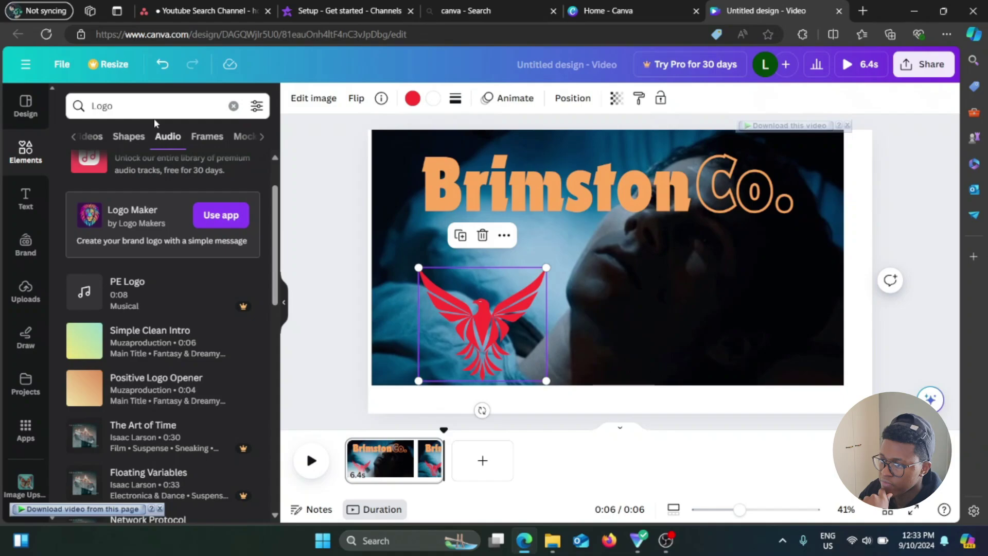
Focus the Elements search field to list recent and suggested Logo searches.
left_click(125, 106)
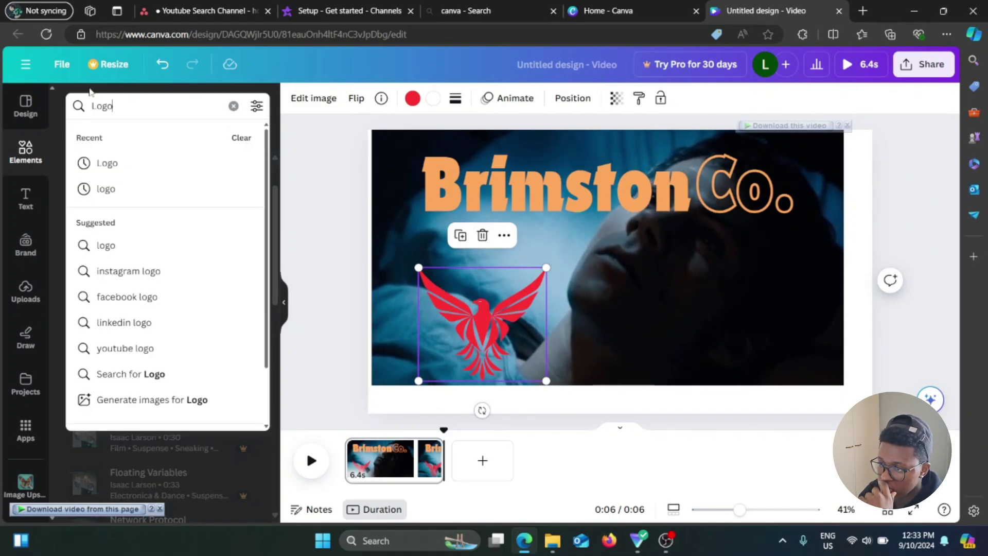